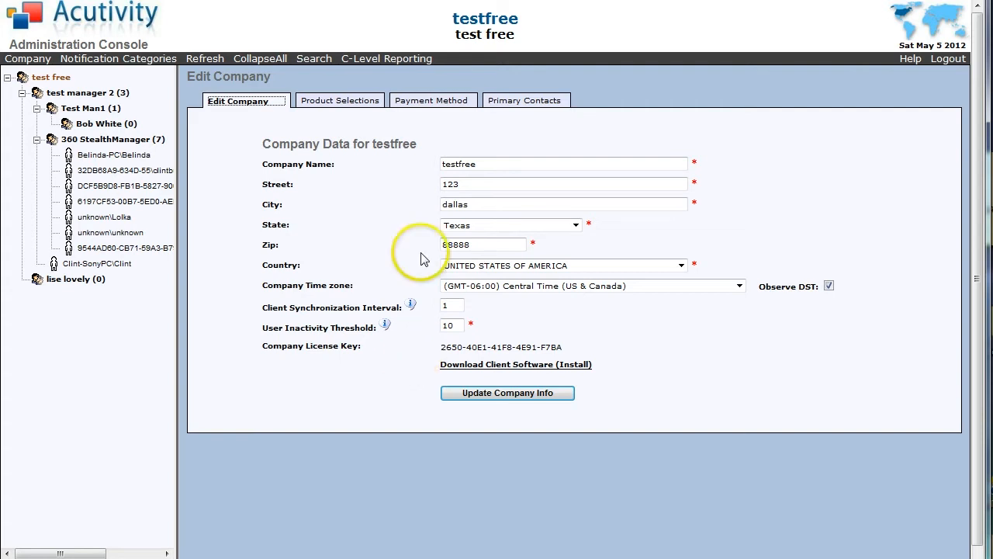
Review Product Selections, switching Website Content Problem Notification off and back on, then view Payment Method details.
click(340, 110)
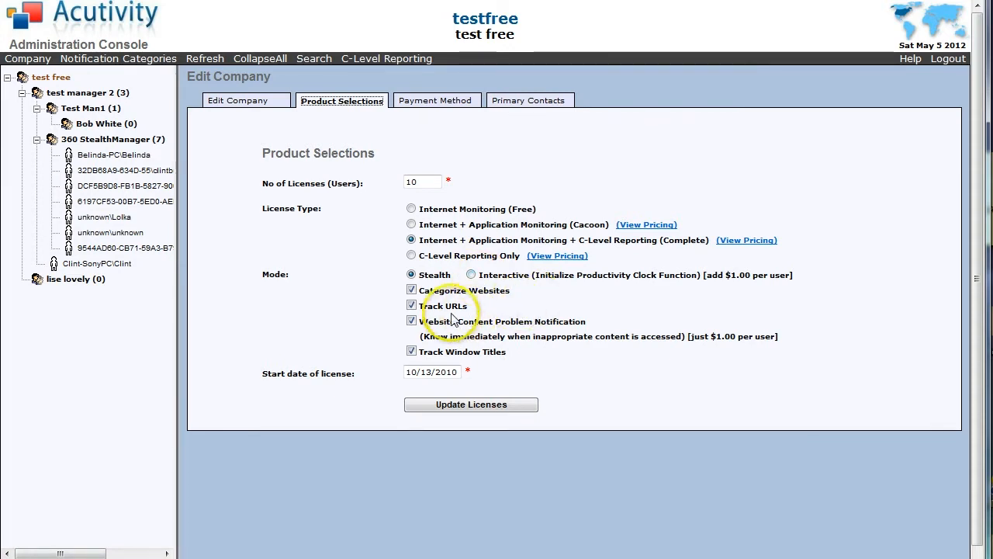
click(411, 322)
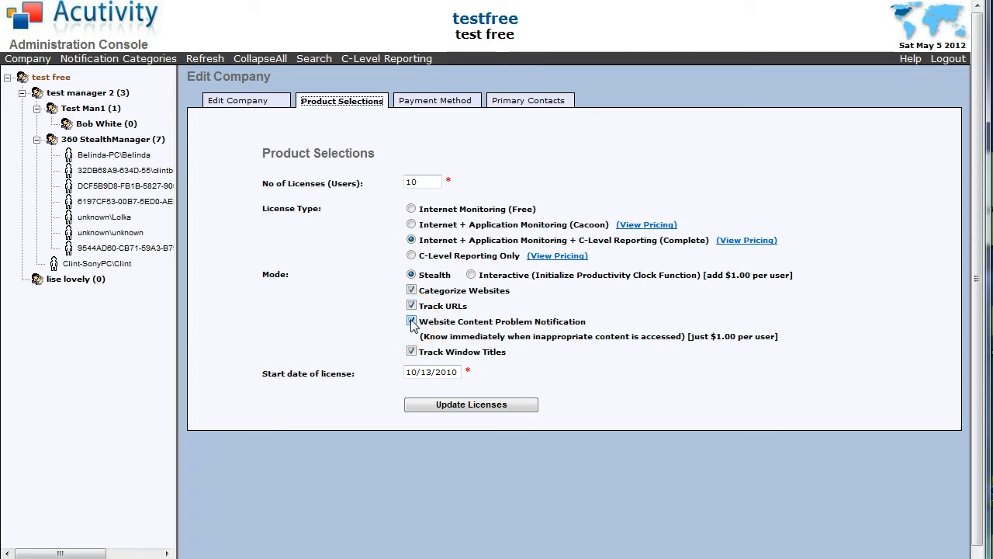
click(412, 321)
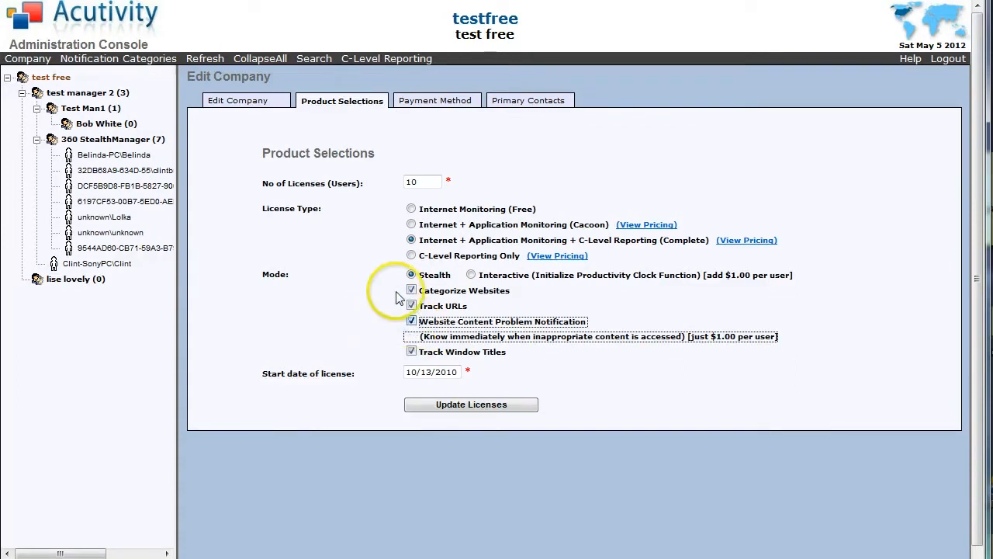
click(423, 101)
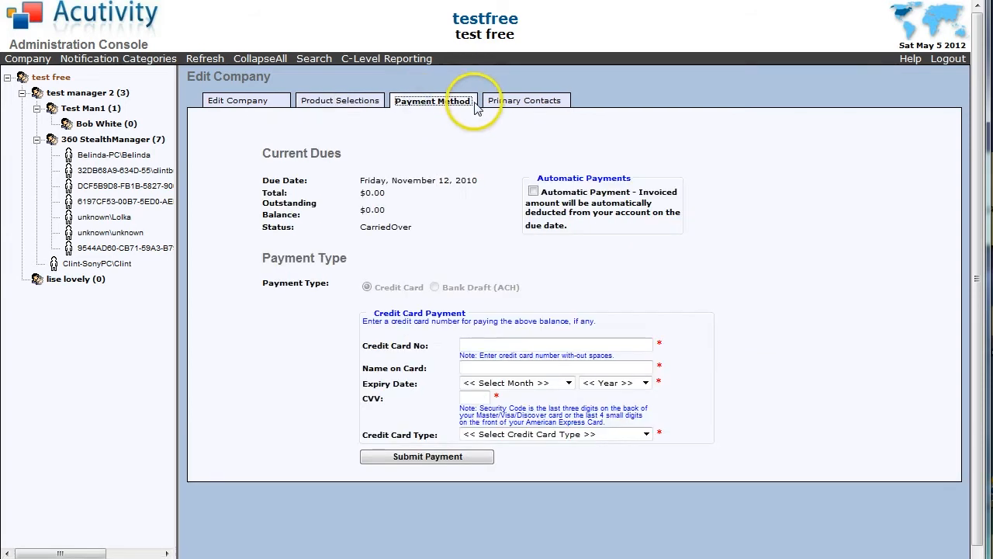
Show testfree's primary contacts list with its Administrator and Primary Contact entries.
click(525, 102)
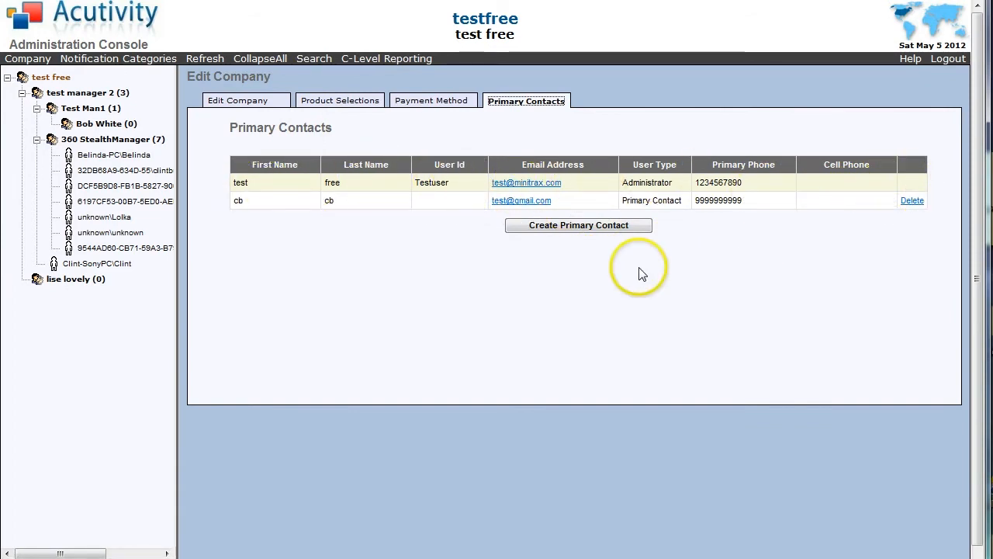
Check the administrator contact's details, close them, and open a blank Create New Primary Contact form.
click(529, 185)
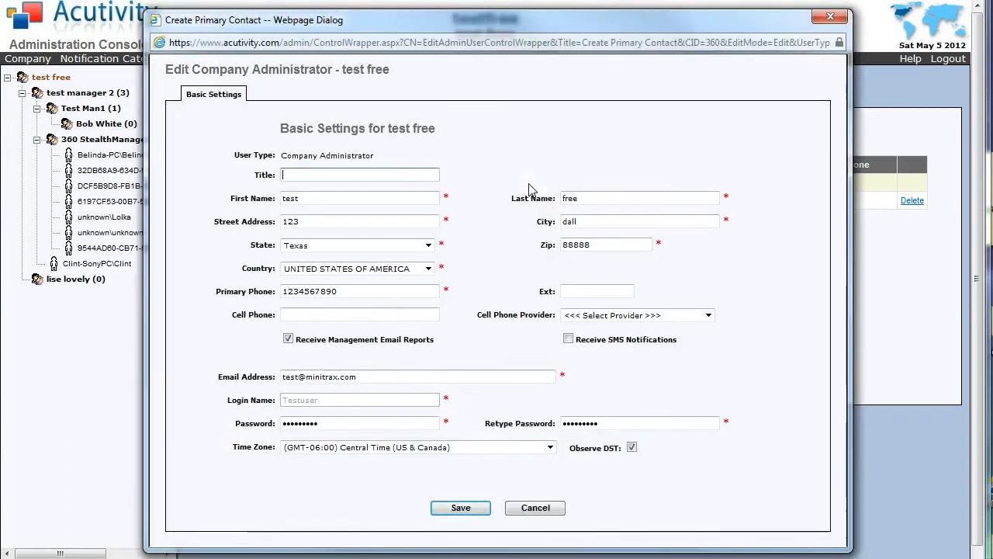
click(829, 19)
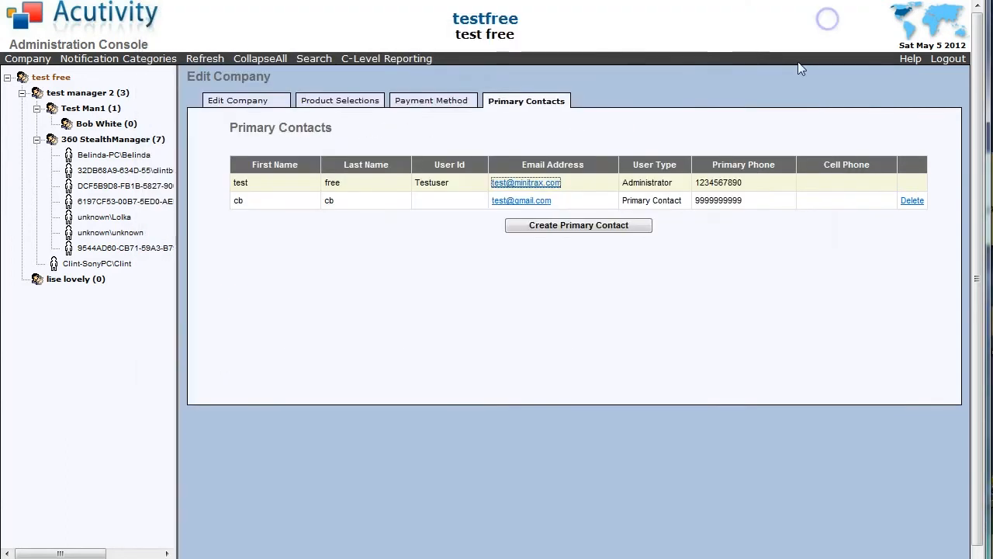
click(551, 226)
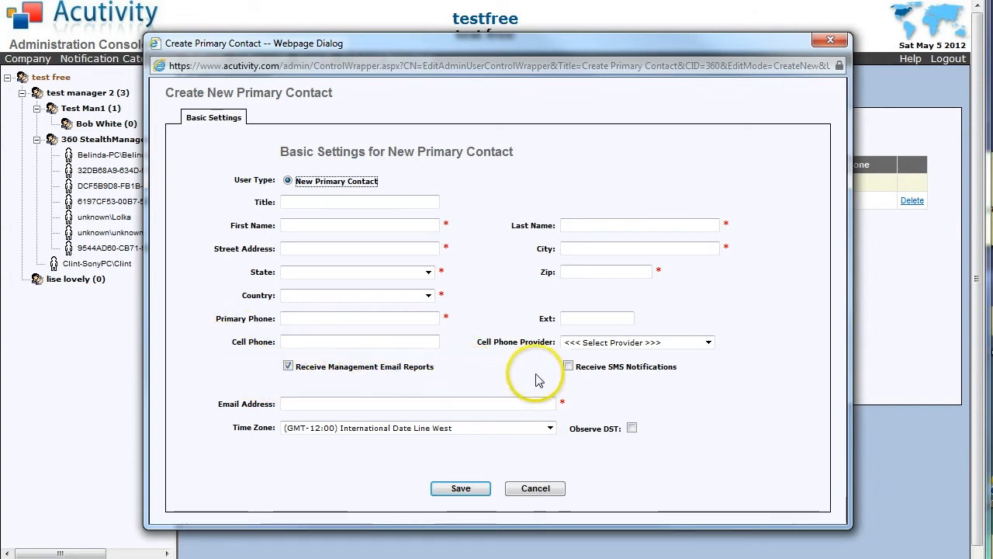
Try SMS notifications and the cell phone provider list, then discard the new contact form unsaved.
click(568, 368)
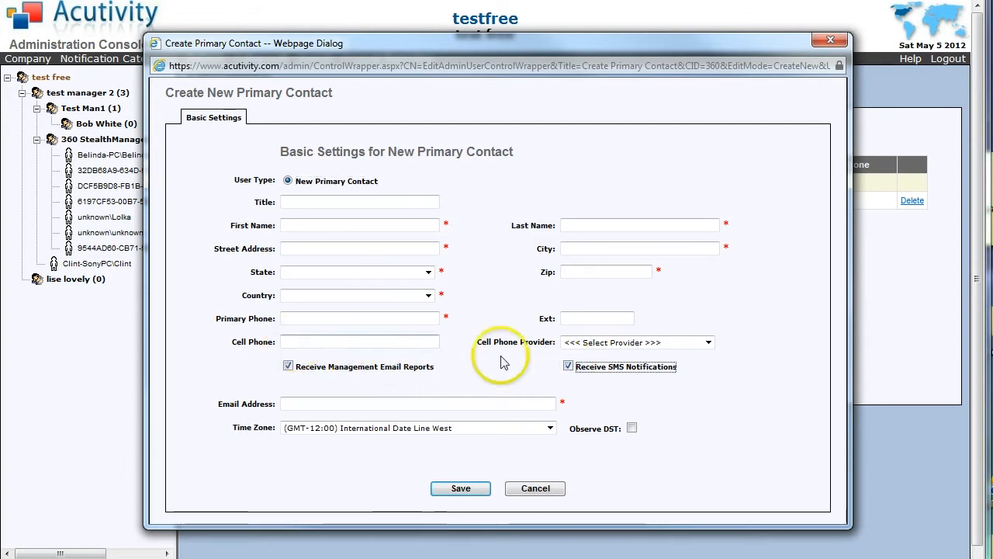
click(708, 342)
click(733, 310)
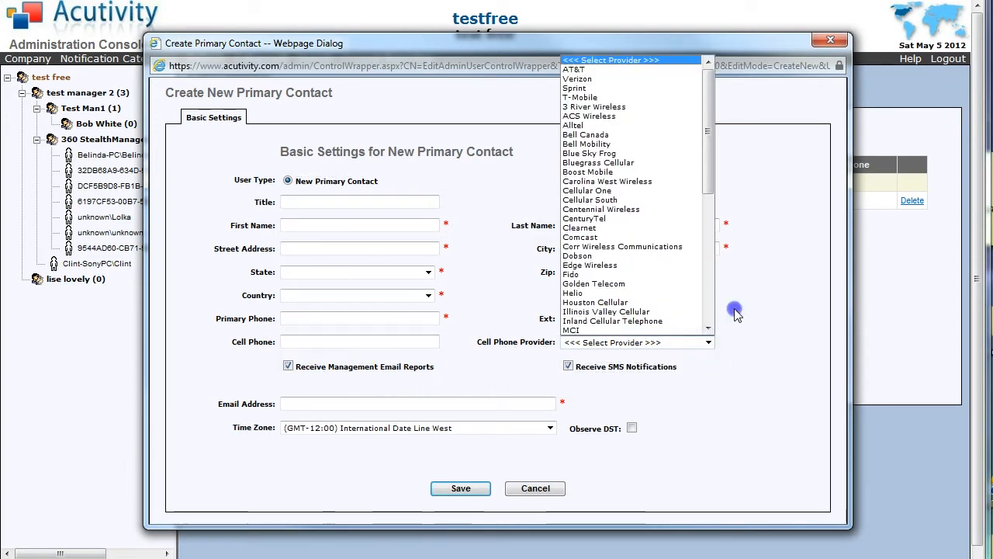
click(830, 41)
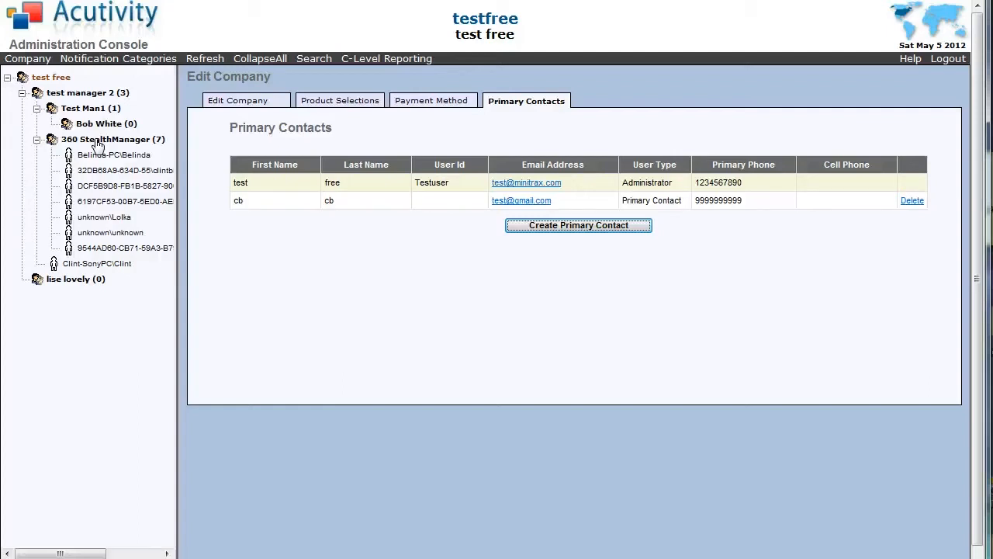
Start a new user under test free and enter the manager's first and last name.
right_click(55, 76)
click(79, 107)
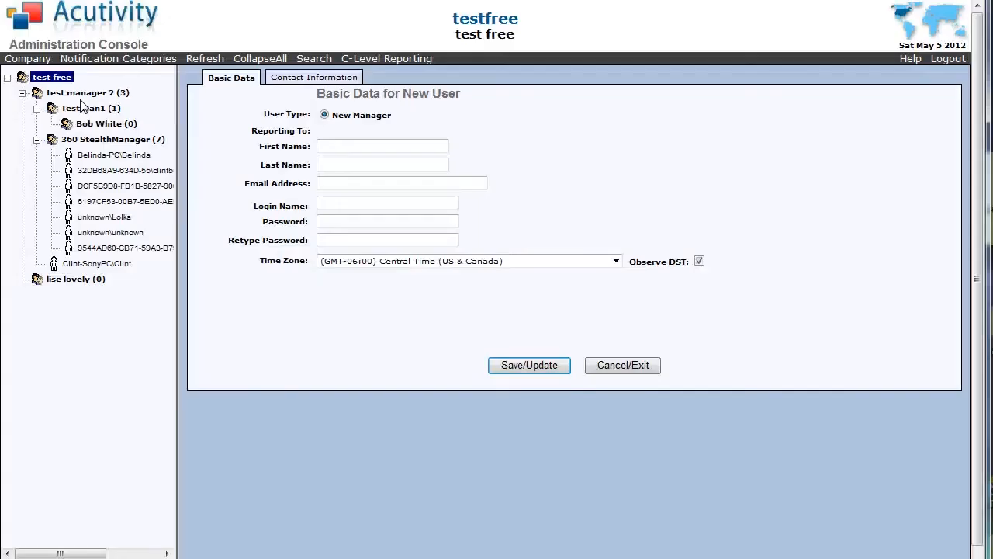
click(337, 143)
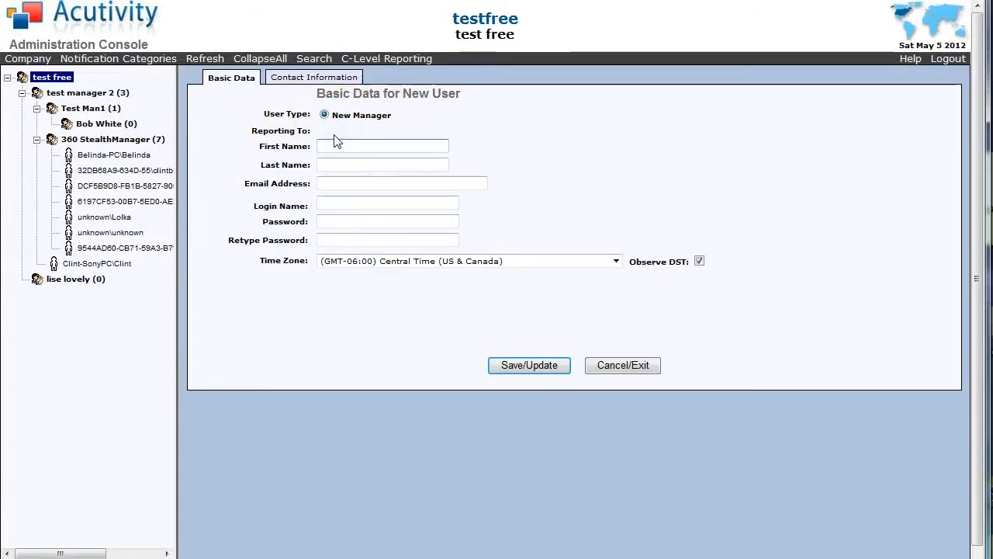
key(Tab)
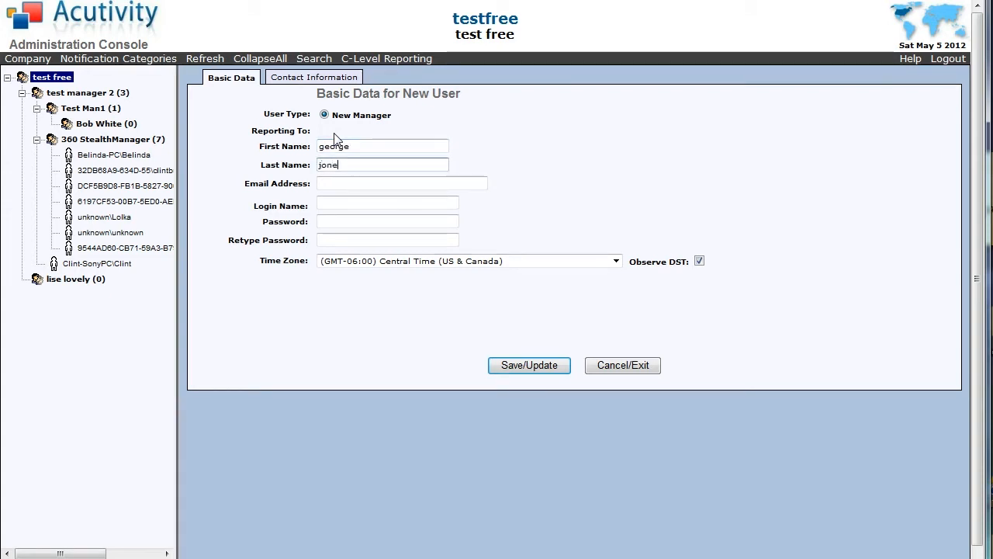
Fill in the manager's e-mail address, then enter the password and retype it.
key(Tab)
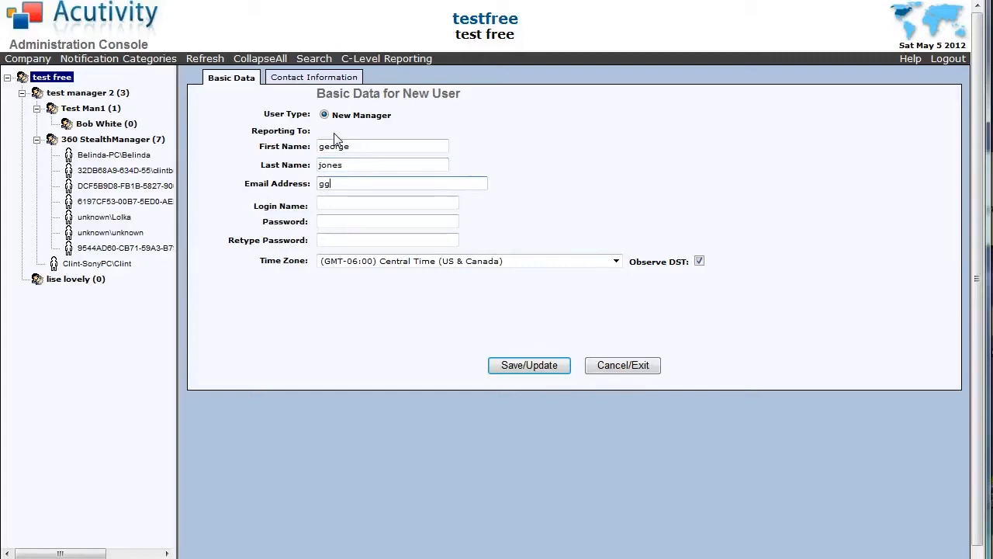
text(gg@gg.com)
key(Tab)
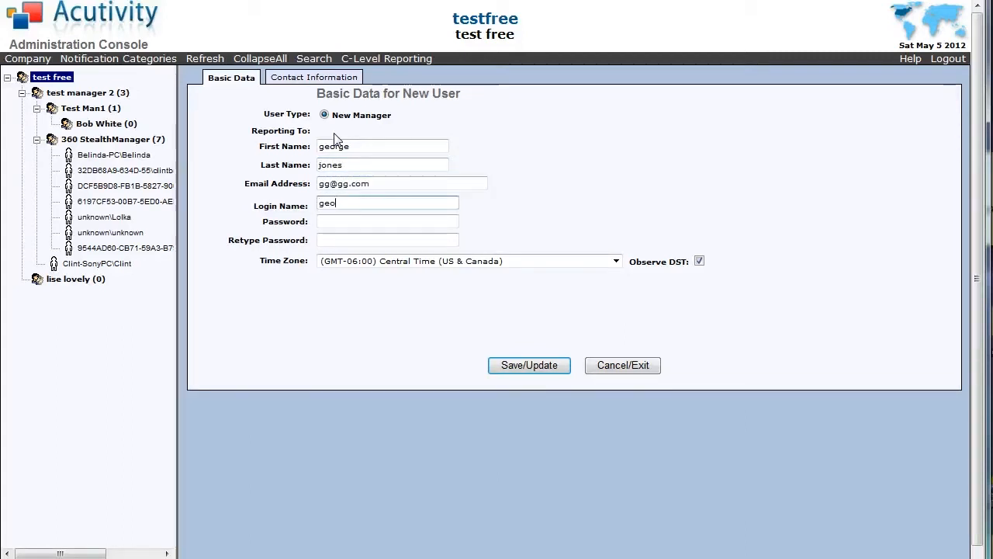
key(Tab)
text(••••••••••)
key(Tab)
text(•••••)
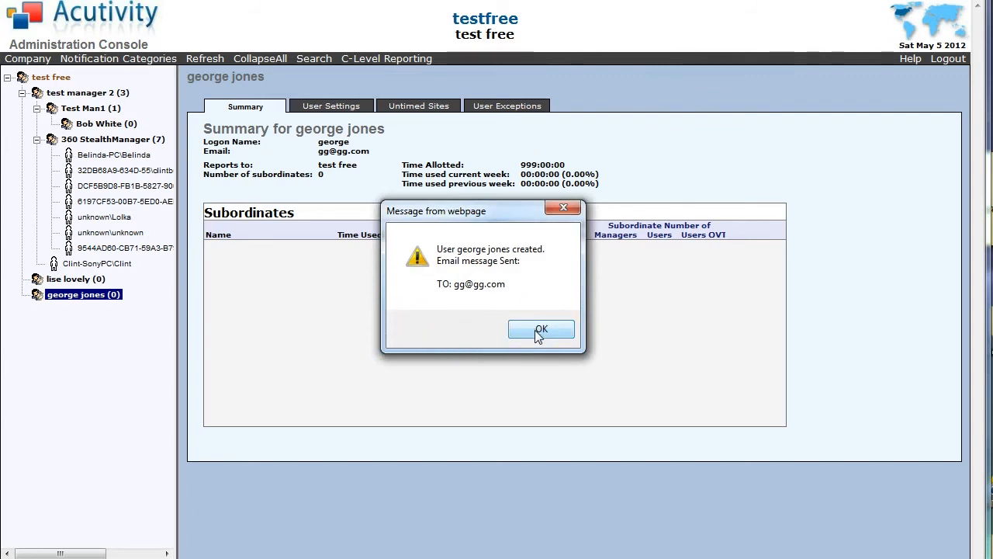
Acknowledge the user-created message and drag the first StealthManager user onto the new manager.
click(540, 330)
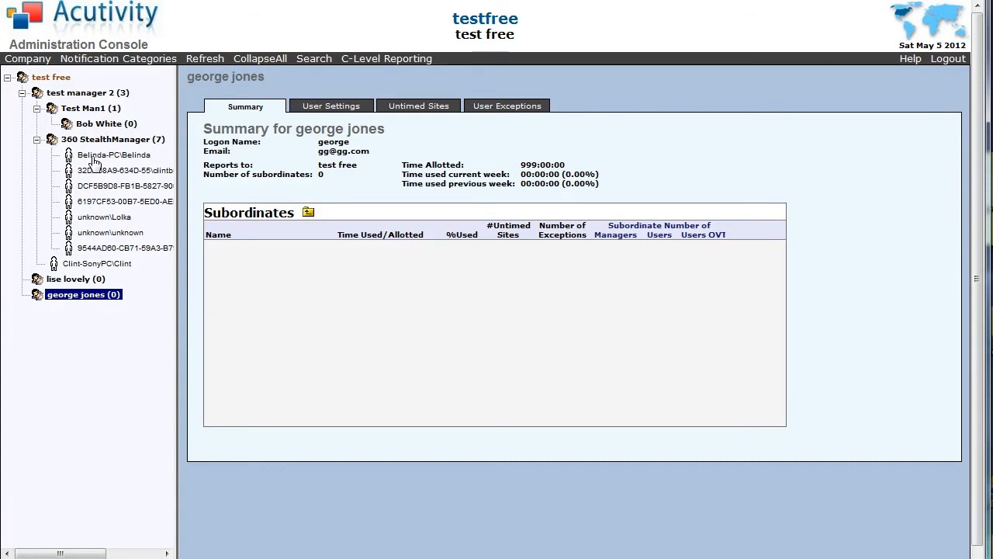
mouse_move(94, 159)
mouse_down()
mouse_move(64, 303)
mouse_move(86, 160)
mouse_up()
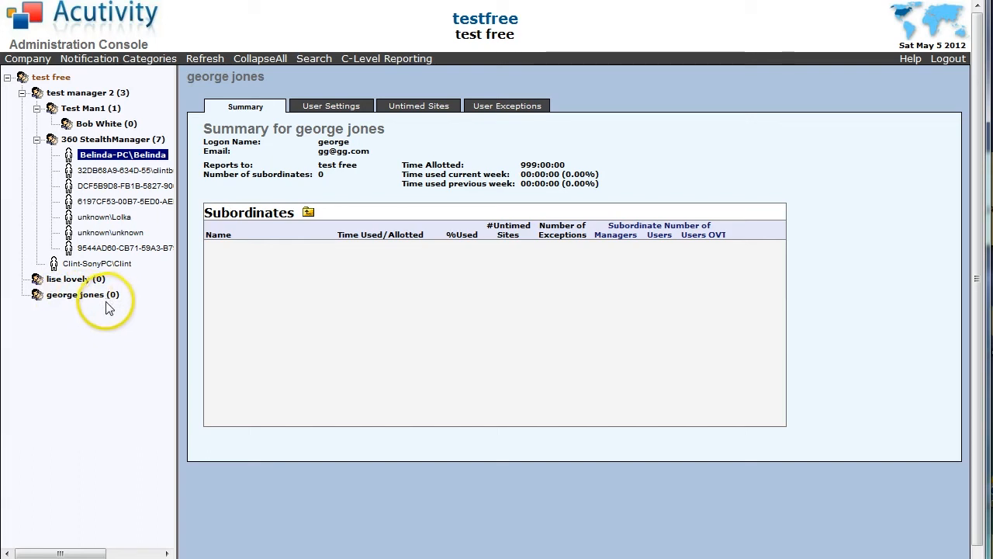
Dismiss the new manager's action menu and select the first user under 360 StealthManager.
right_click(66, 301)
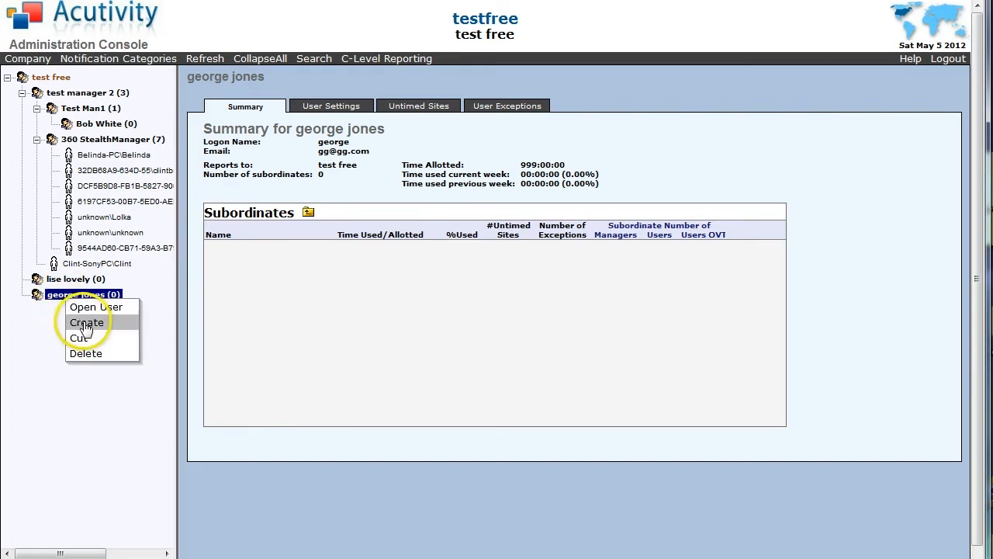
click(40, 329)
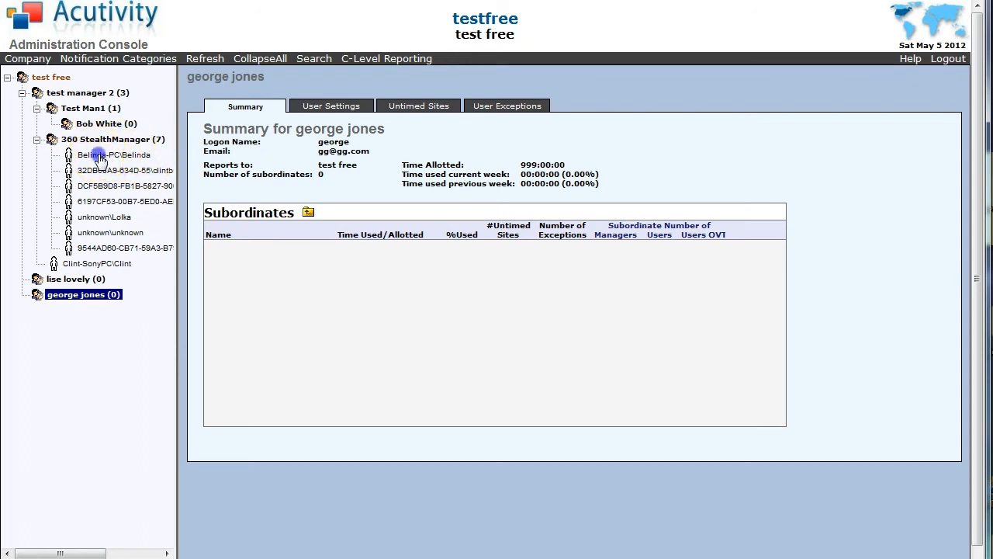
click(101, 156)
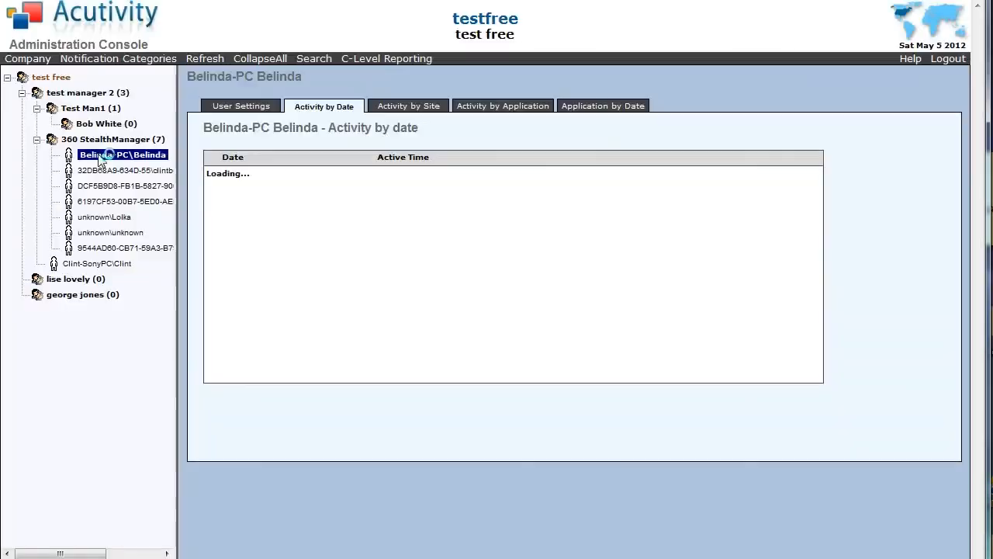
View the monitored user's Basic Data settings, then select the last user under 360 StealthManager.
click(225, 111)
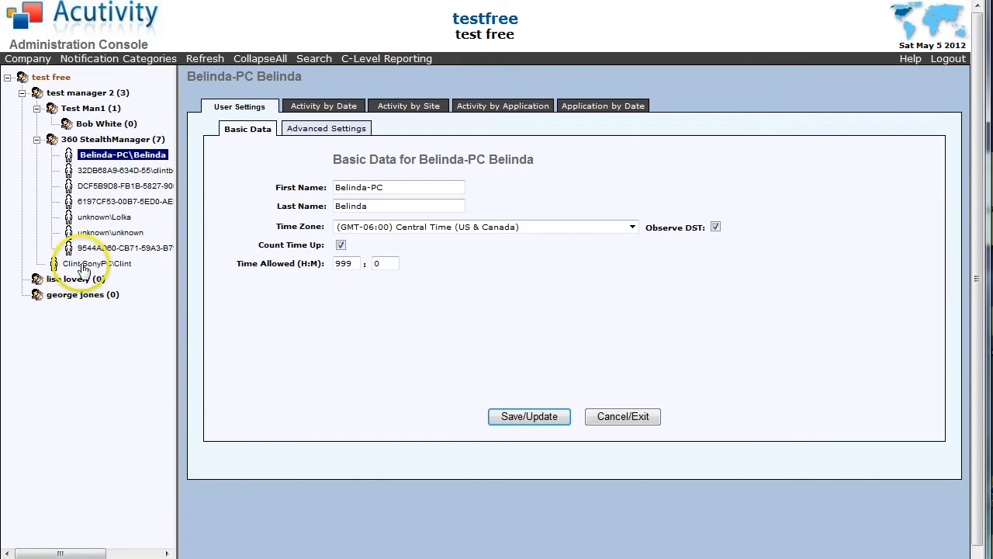
click(84, 265)
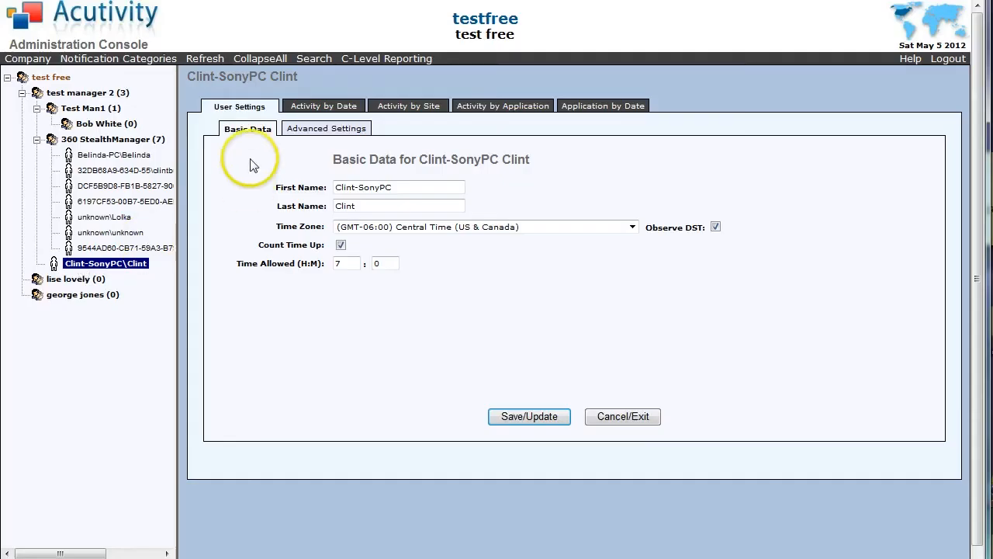
Show the user's Activity by Date report, listing daily active times from 05/05/2012 back to 04/17/2012.
click(311, 109)
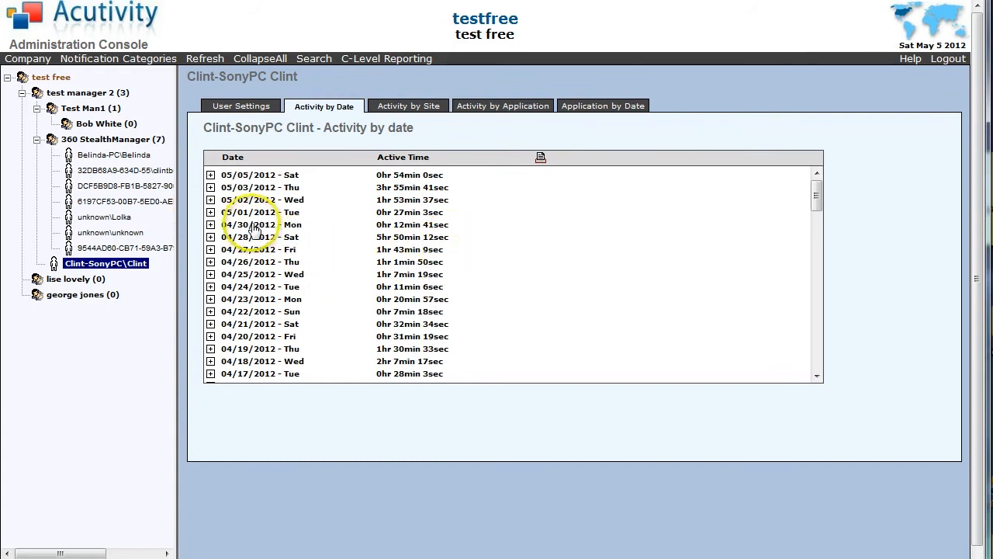
Expand the 05/03/2012 and 05/02/2012 site lists and the dallas.craigslist.org visit details.
click(210, 187)
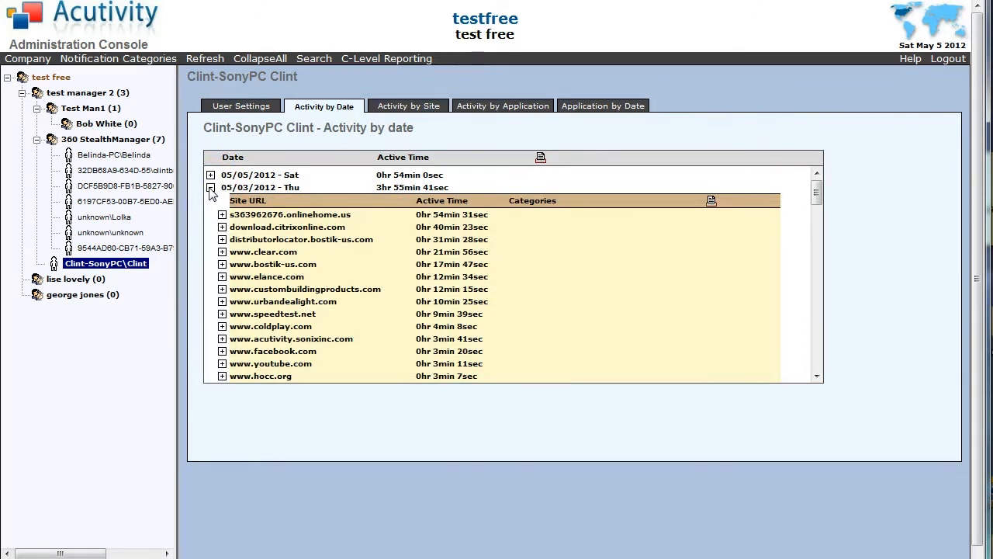
scroll(381, 284, down, 5)
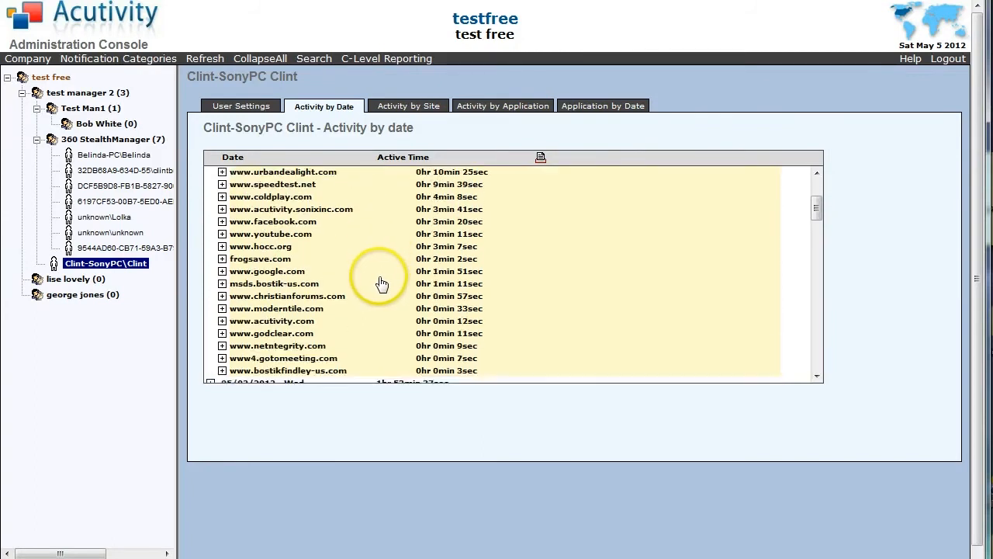
scroll(382, 284, down, 2)
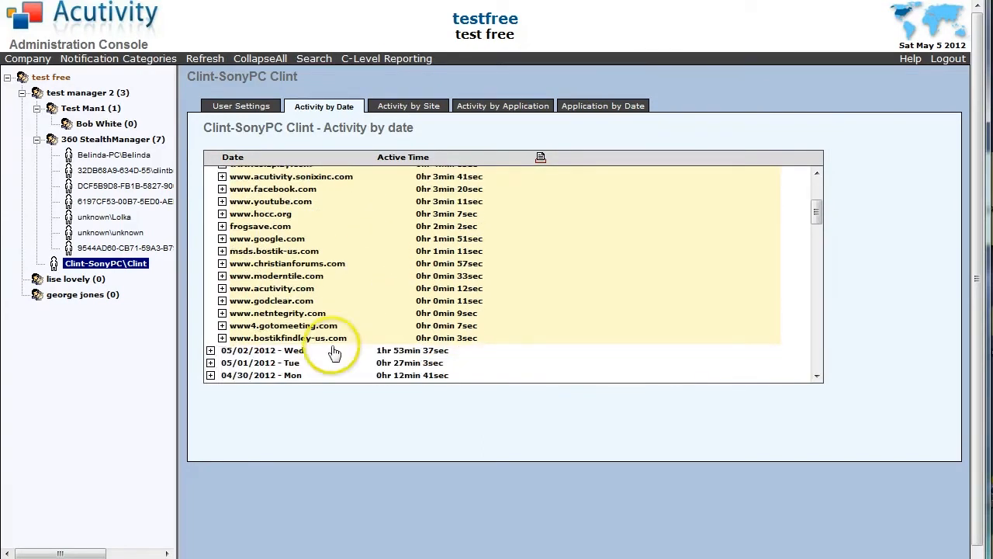
click(210, 350)
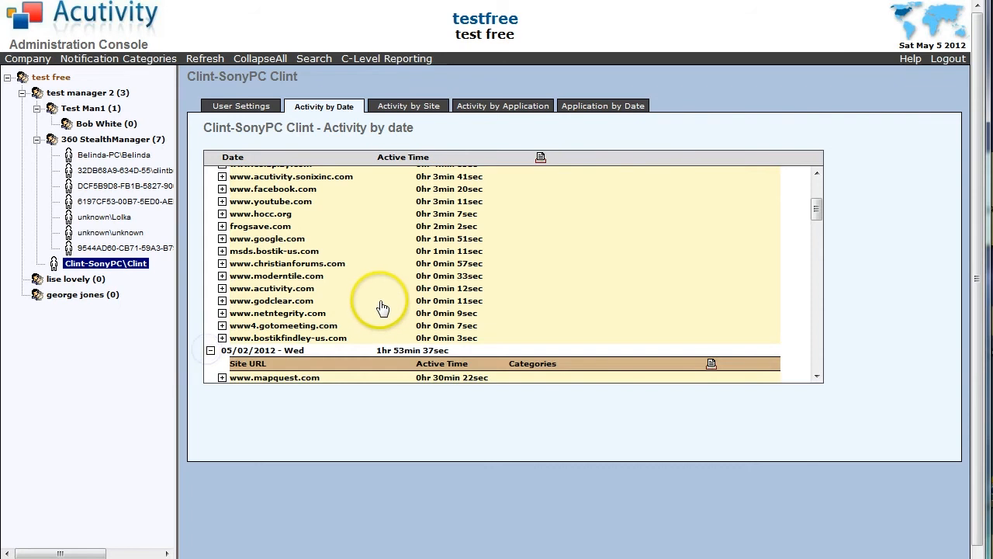
scroll(377, 301, down, 3)
scroll(373, 304, down, 3)
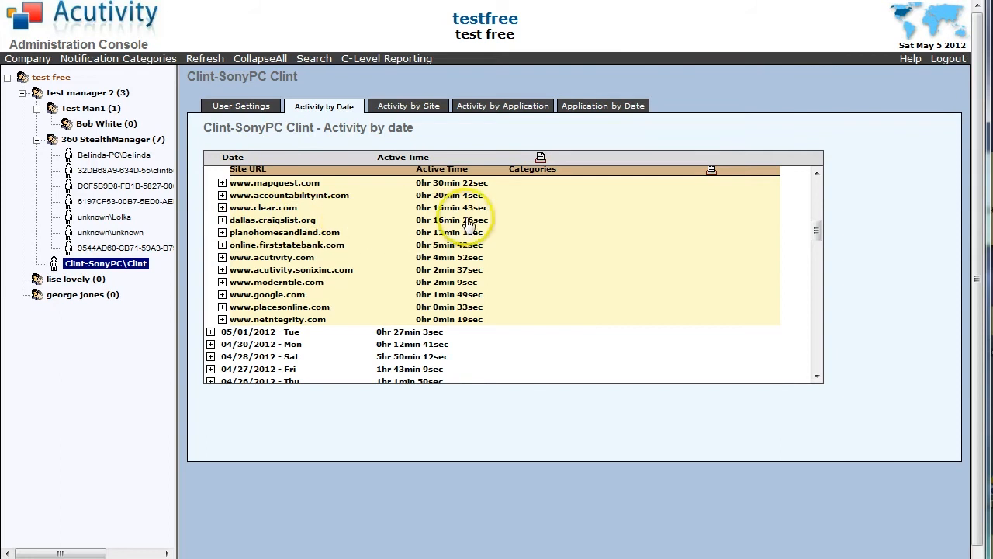
click(222, 220)
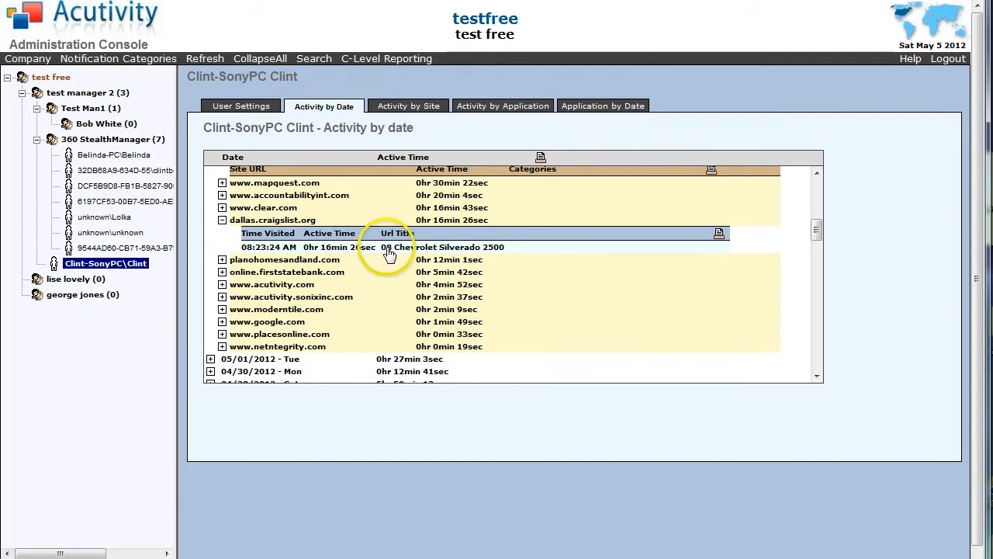
click(331, 250)
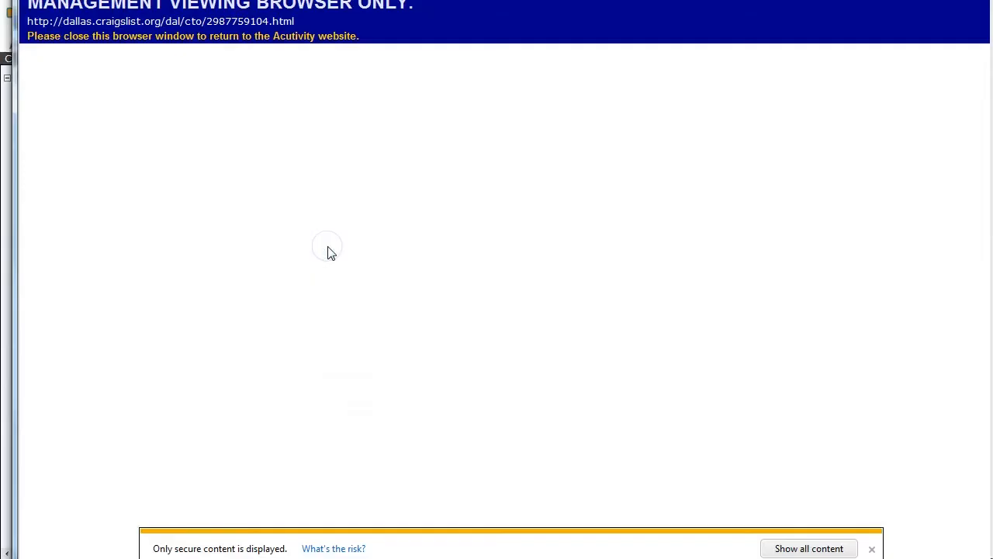
click(793, 549)
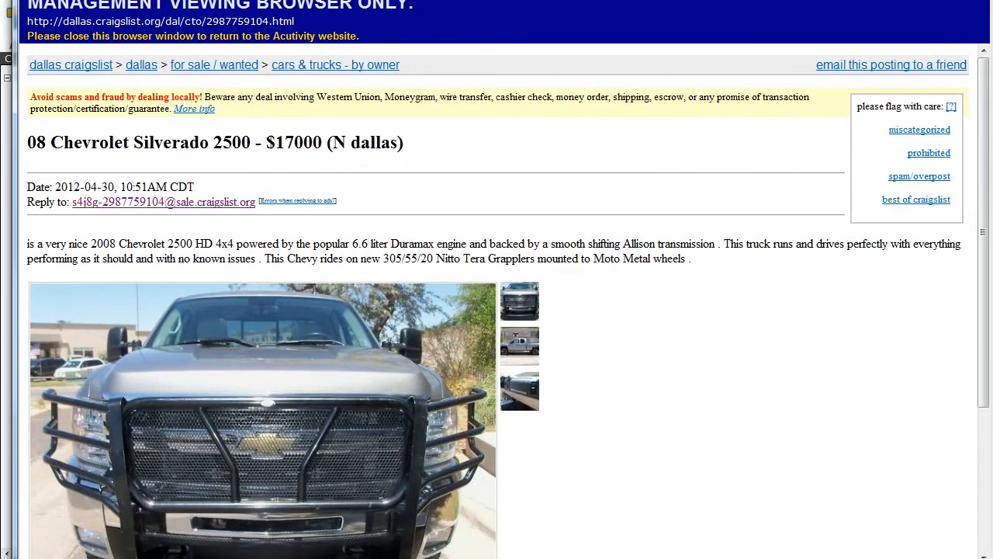
click(975, 1)
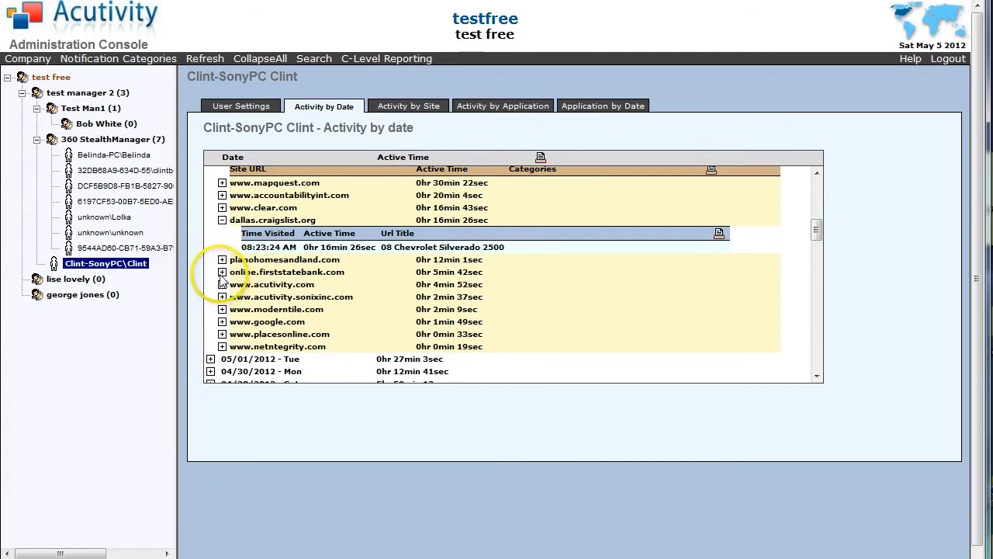
click(222, 272)
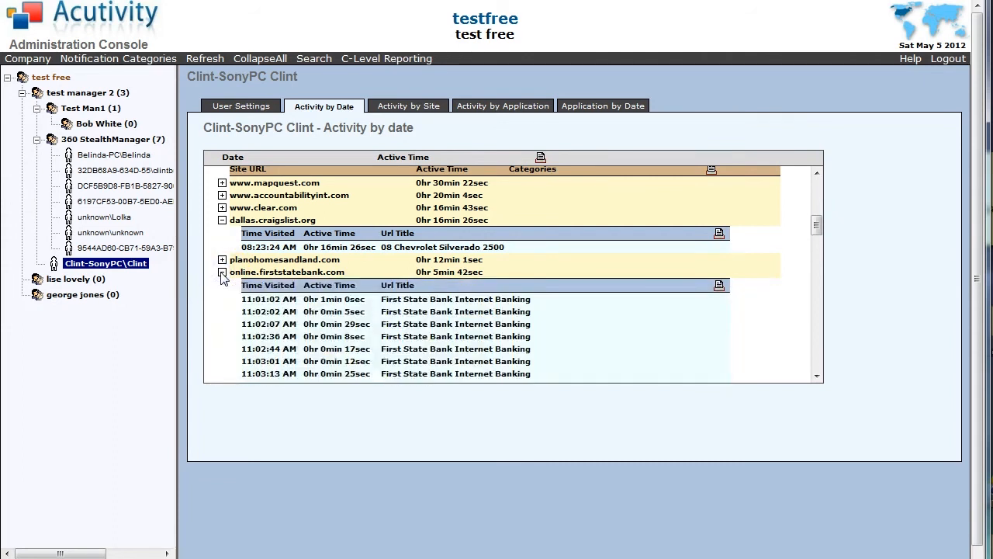
Scroll the online.firststatebank.com visit list and close the First State Bank login page viewer.
scroll(219, 291, down, 4)
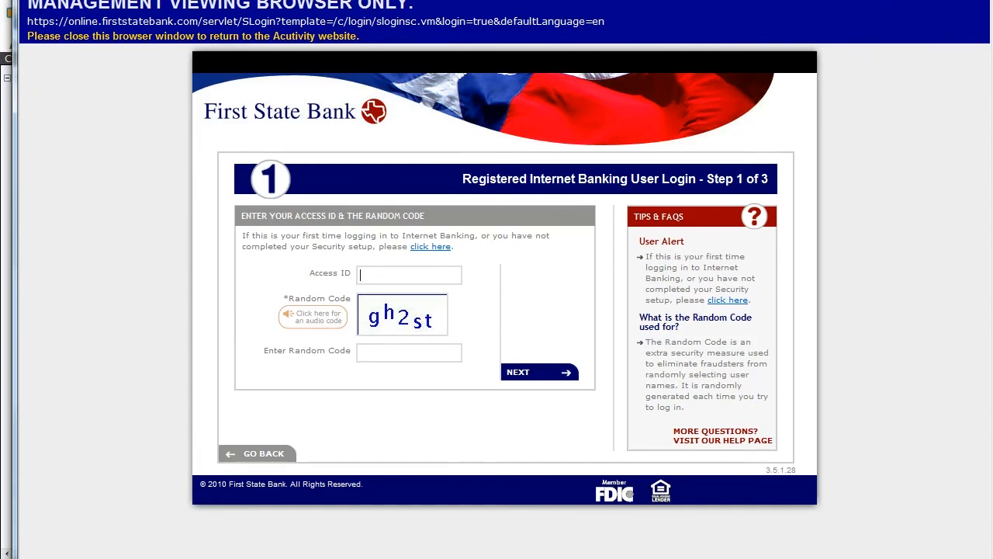
key(alt+F4)
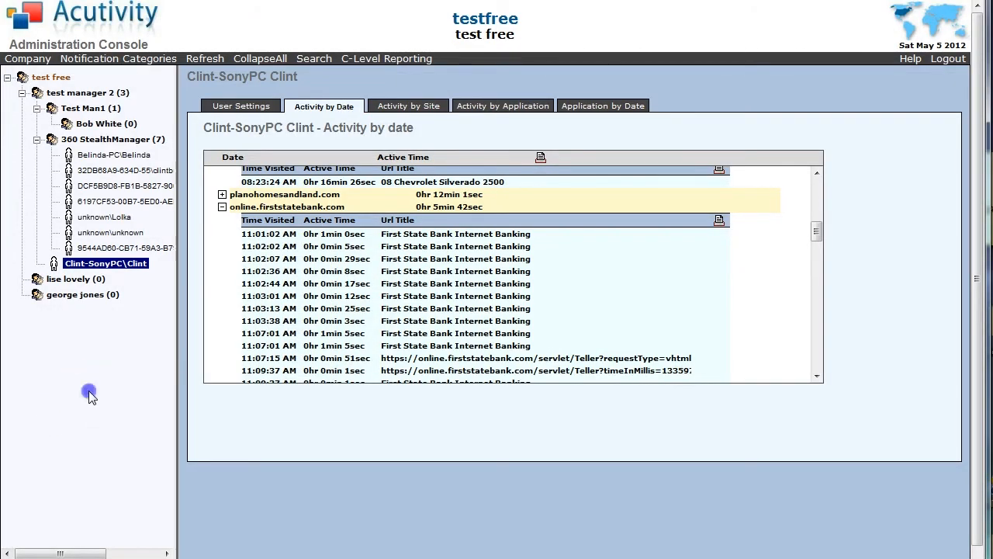
click(414, 111)
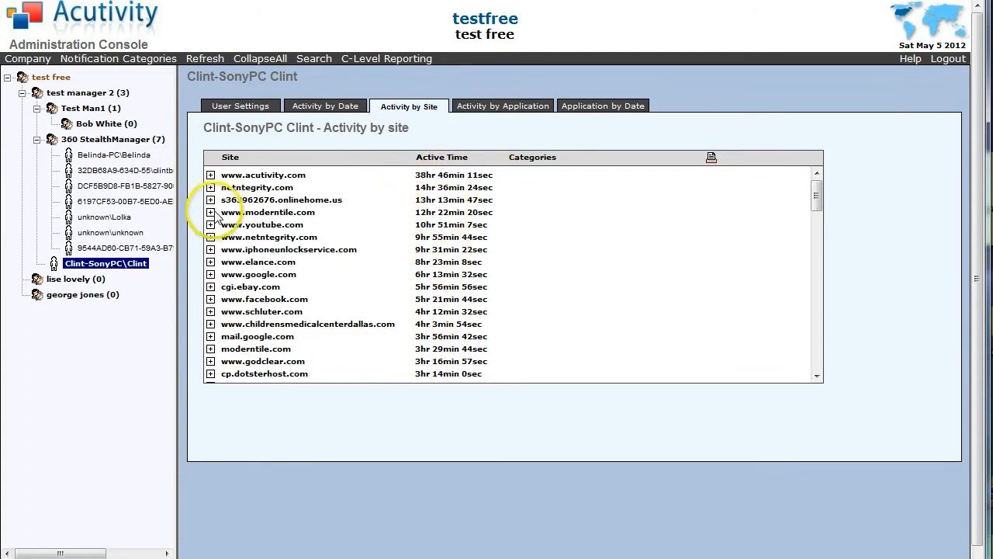
click(211, 212)
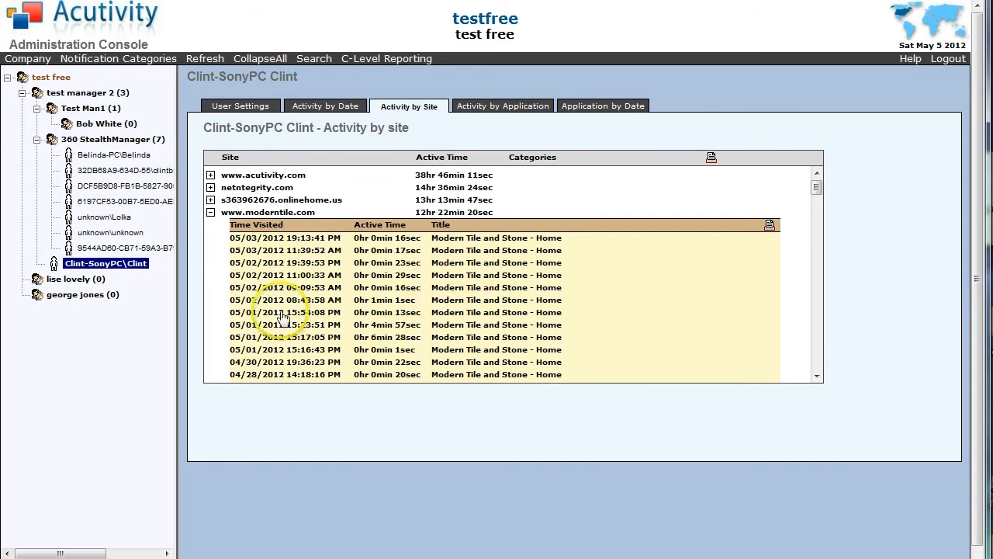
click(494, 108)
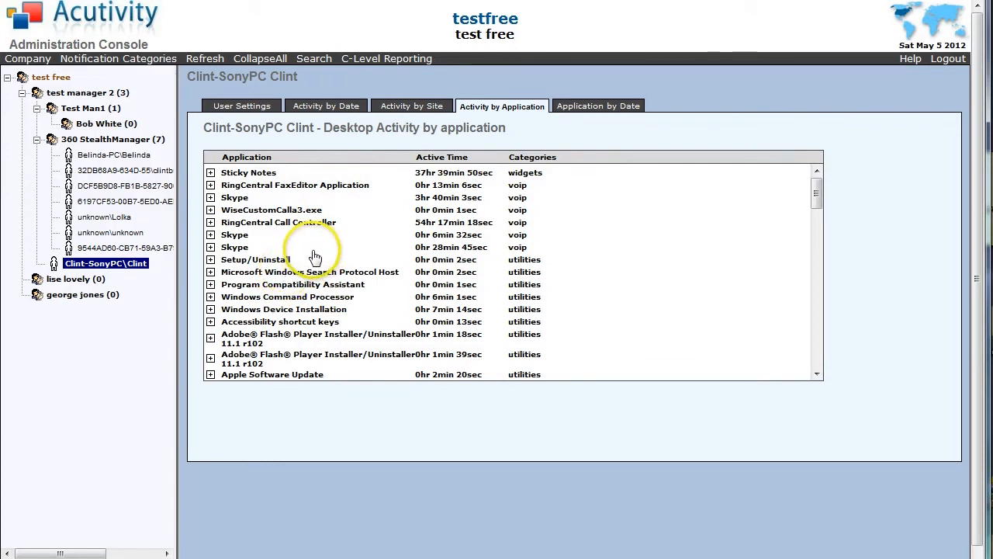
Expand QuickBooks Launcher and Windows Task Manager usage, then list application activity by date.
scroll(314, 253, down, 5)
scroll(315, 252, down, 3)
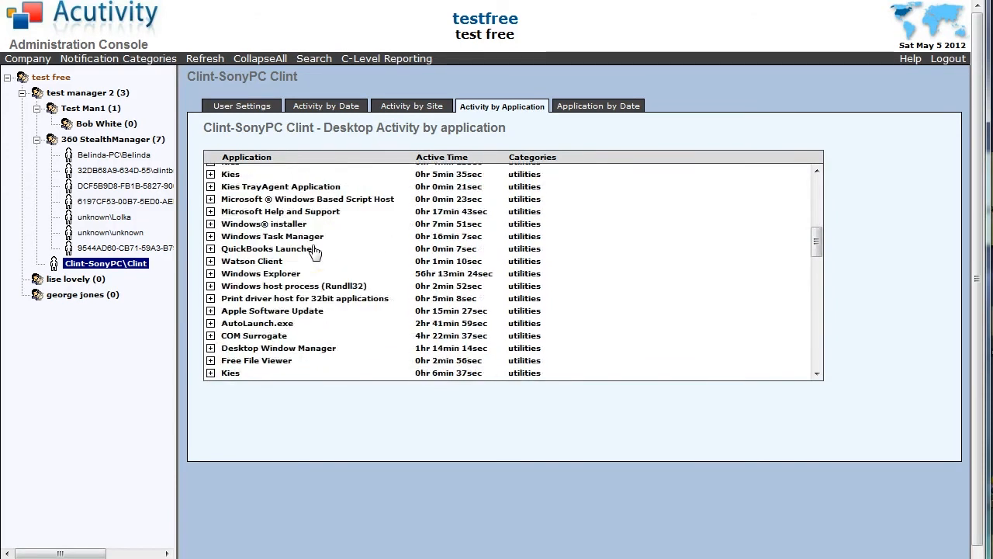
click(210, 248)
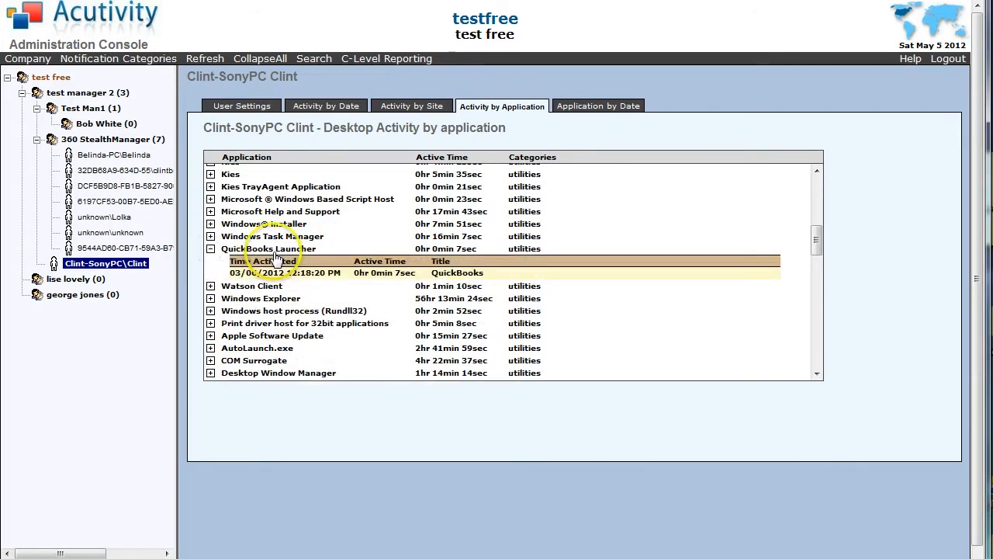
click(210, 236)
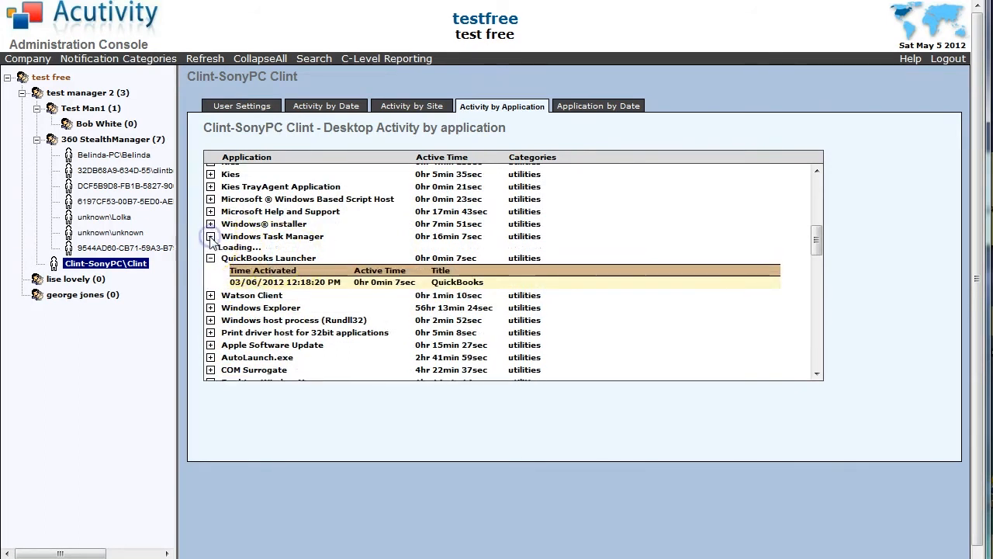
click(584, 108)
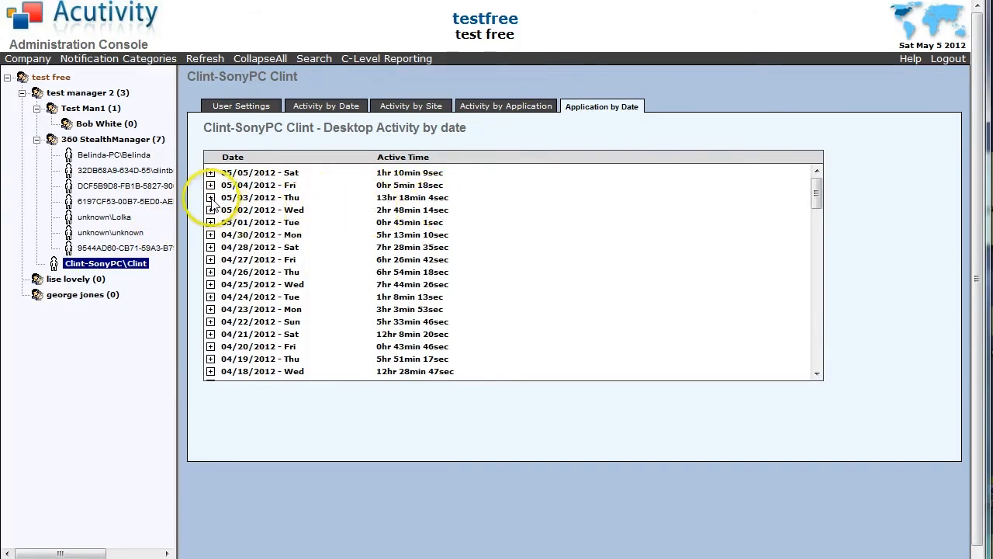
Expand the 05/03/2012 usage and Microsoft Office Outlook, loading its next 100 rows.
click(211, 198)
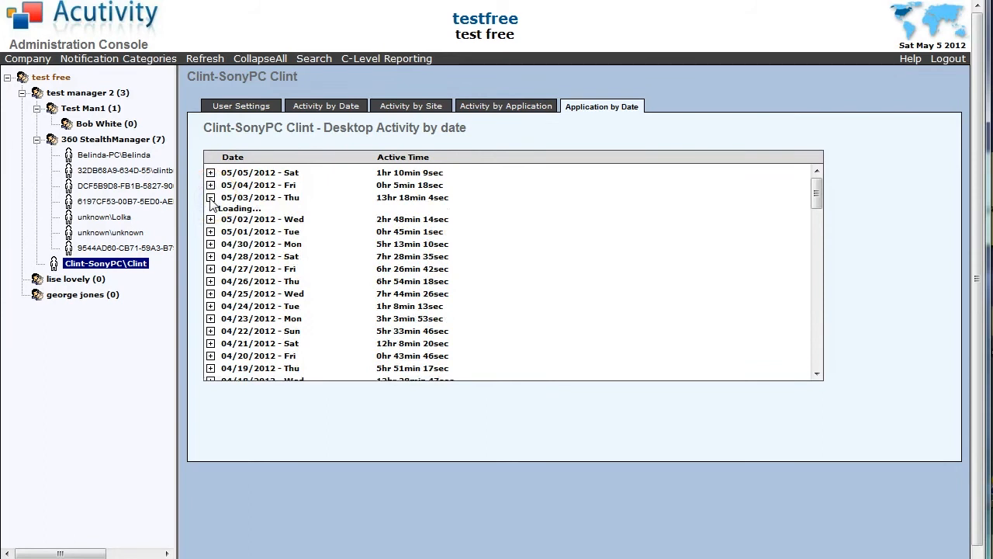
scroll(388, 218, down, 3)
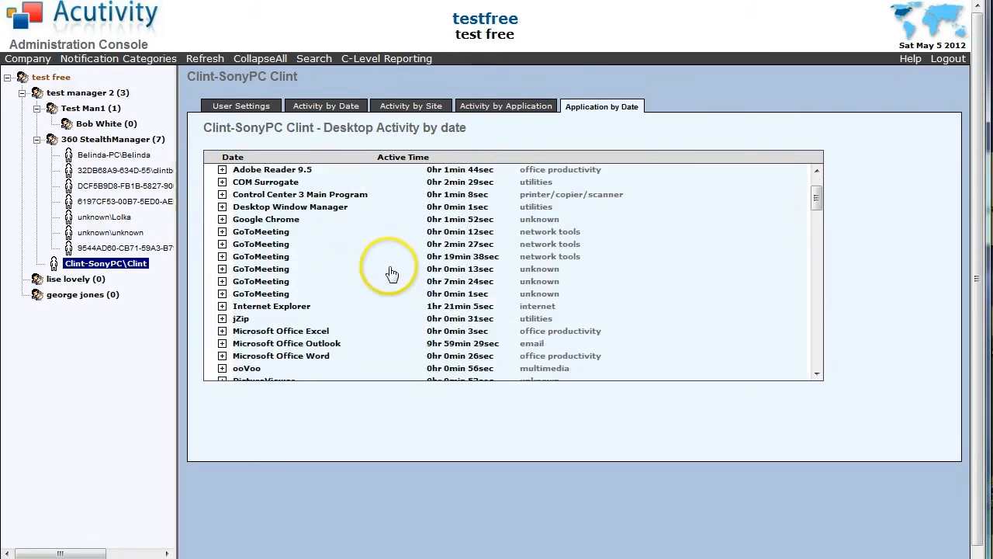
scroll(387, 271, down, 1)
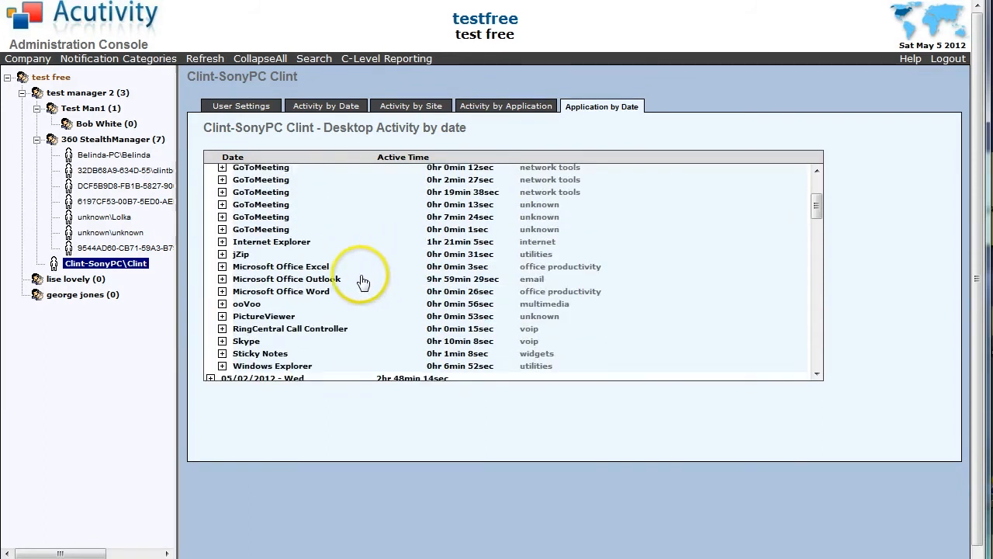
click(223, 280)
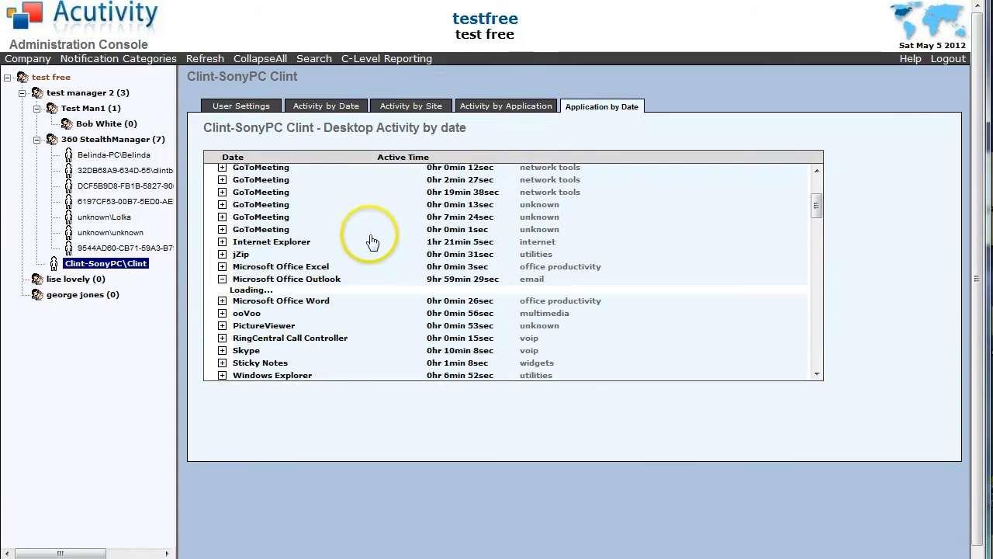
scroll(383, 231, down, 4)
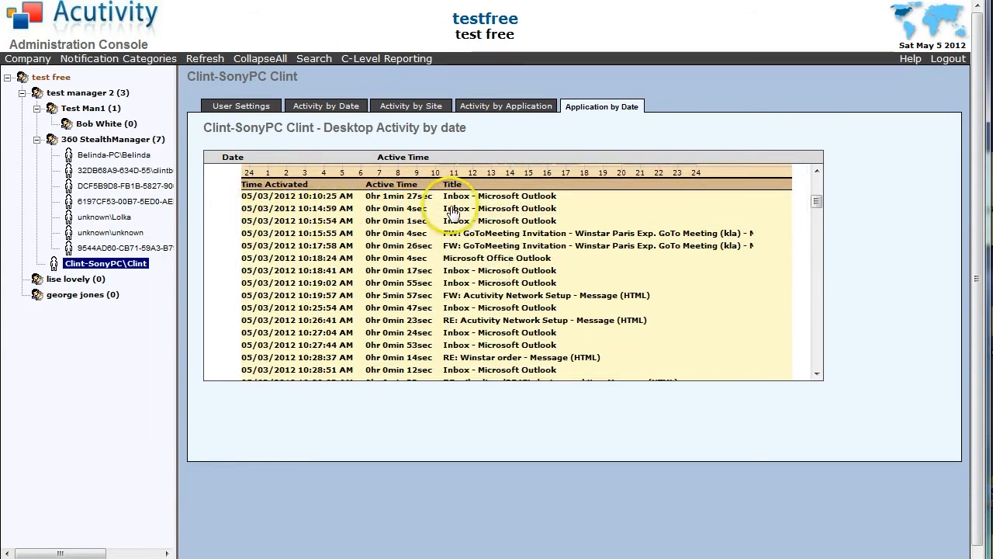
scroll(272, 267, down, 10)
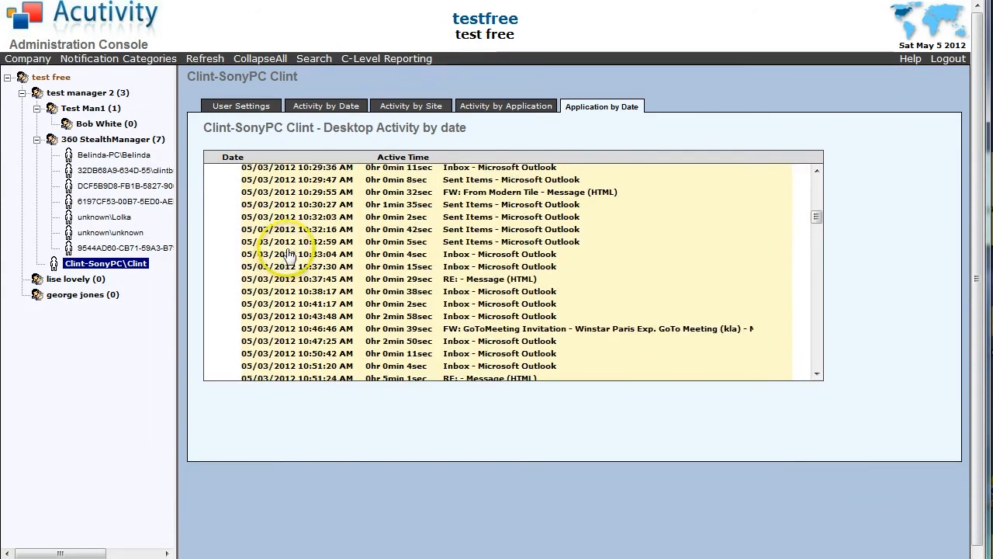
scroll(291, 256, down, 10)
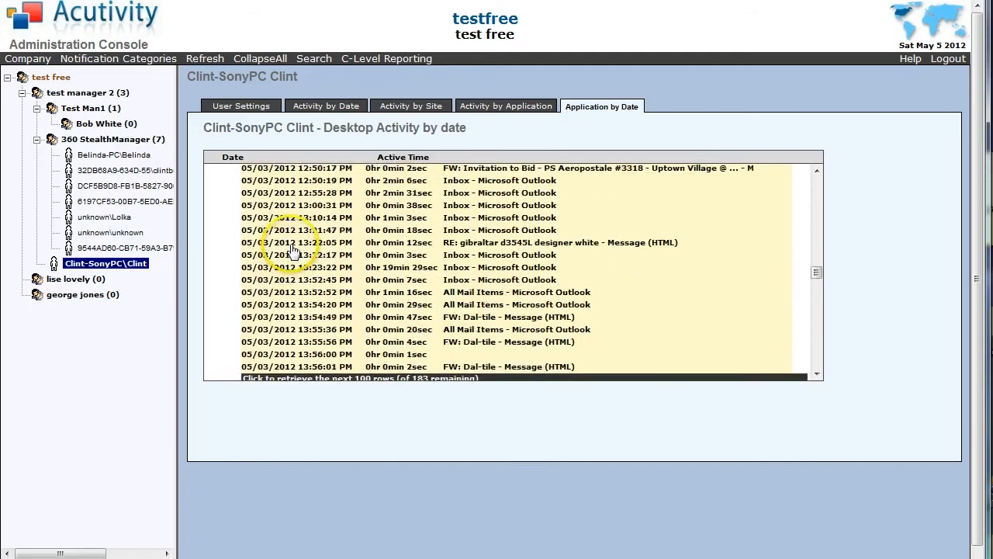
click(290, 268)
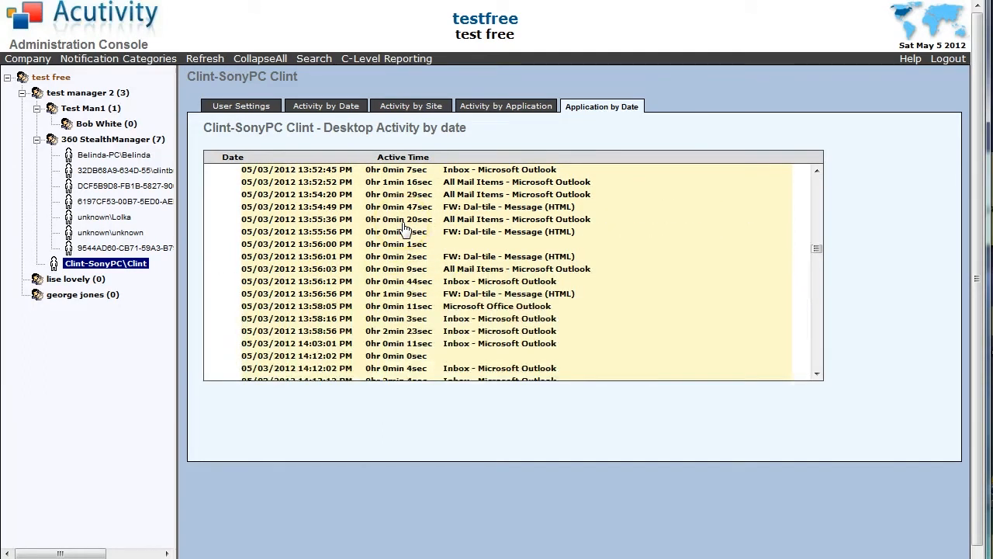
Expand the Microsoft Office Excel entries for 05/03/2012.
scroll(385, 220, up, 8)
scroll(386, 225, up, 10)
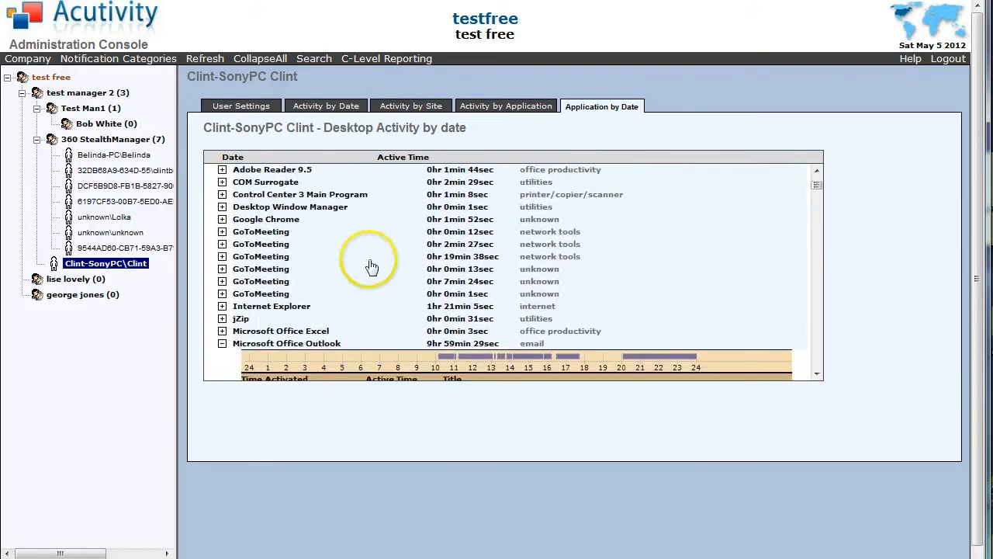
click(222, 331)
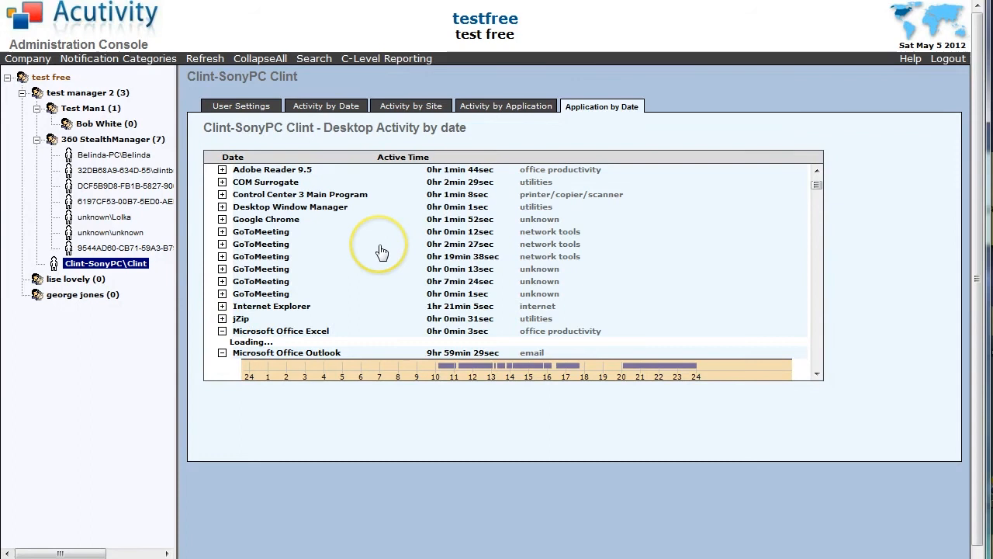
scroll(377, 246, down, 3)
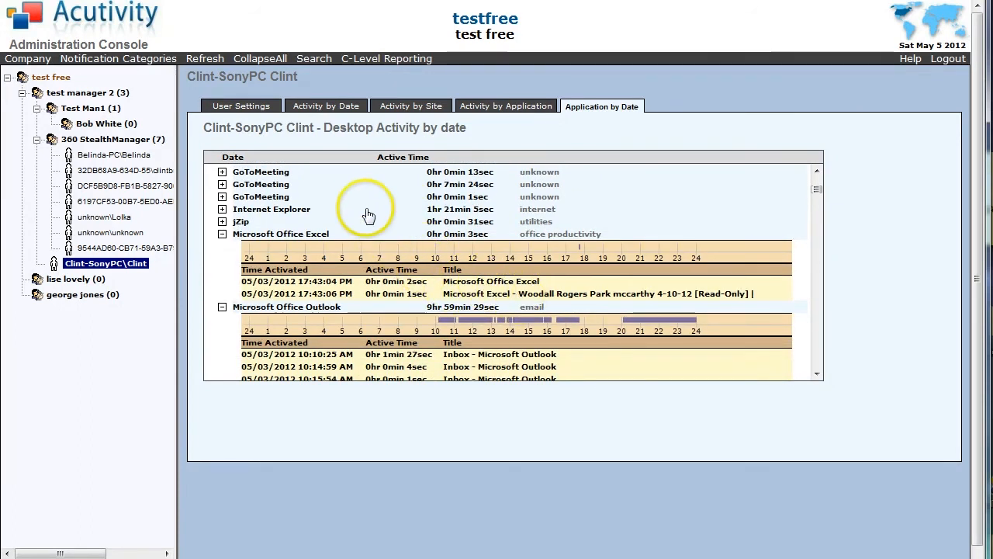
mouse_move(368, 214)
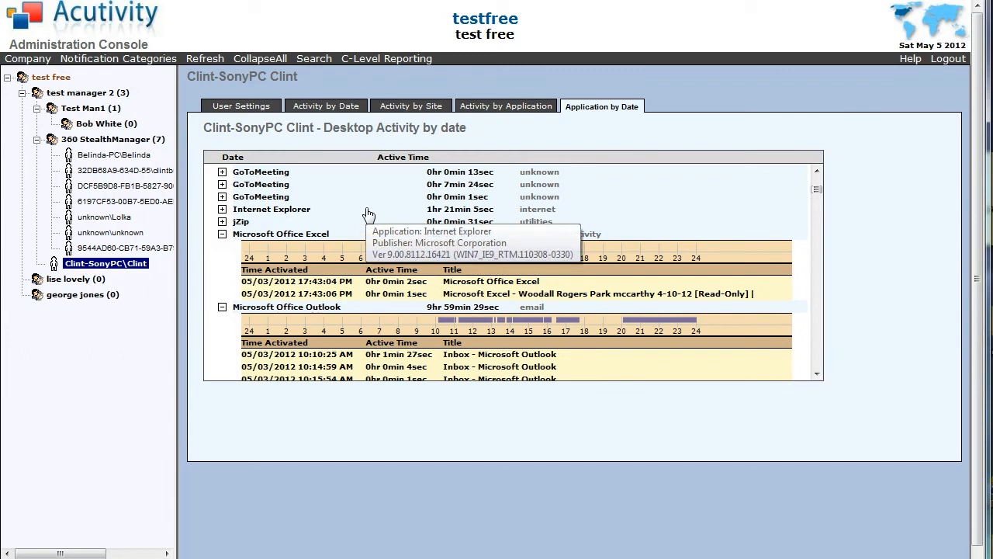
click(285, 173)
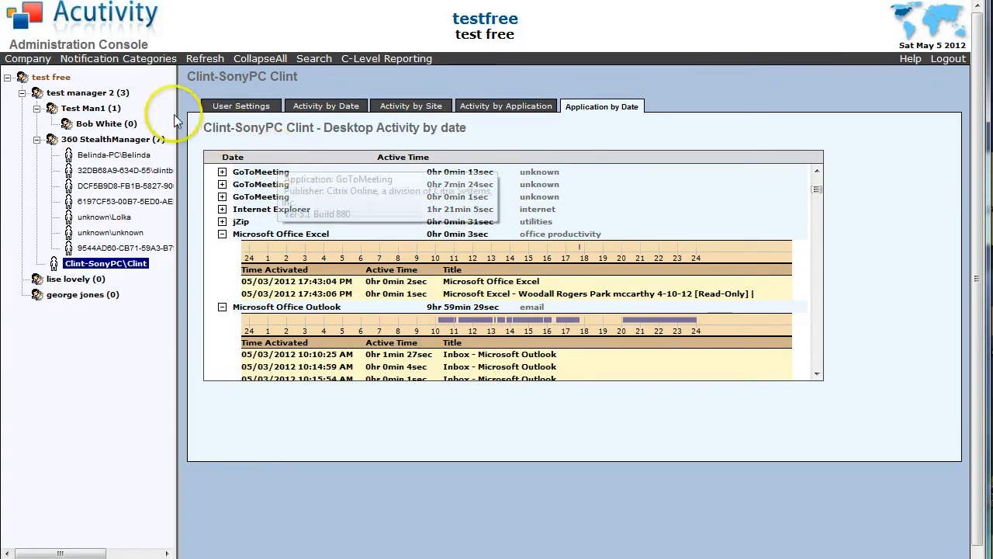
Go to Notification Categories and show the Specific Categories website and application triggers.
click(131, 60)
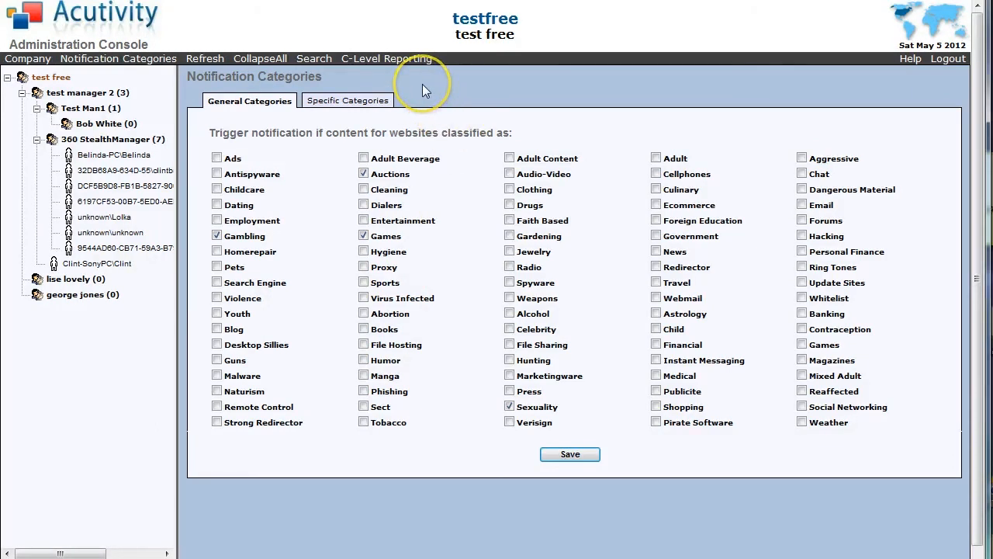
click(353, 101)
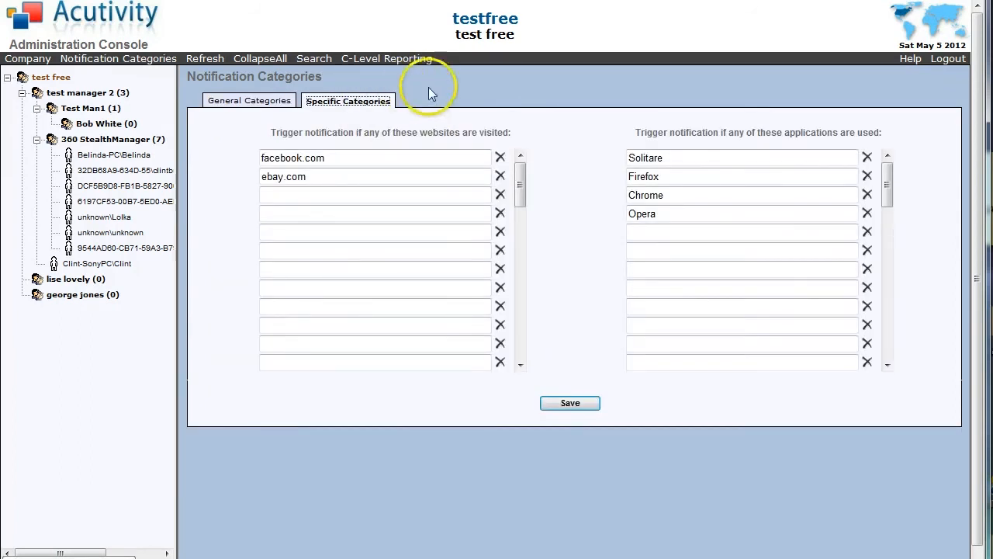
Enter pinterest.com in the third website slot below ebay.com and save.
click(291, 194)
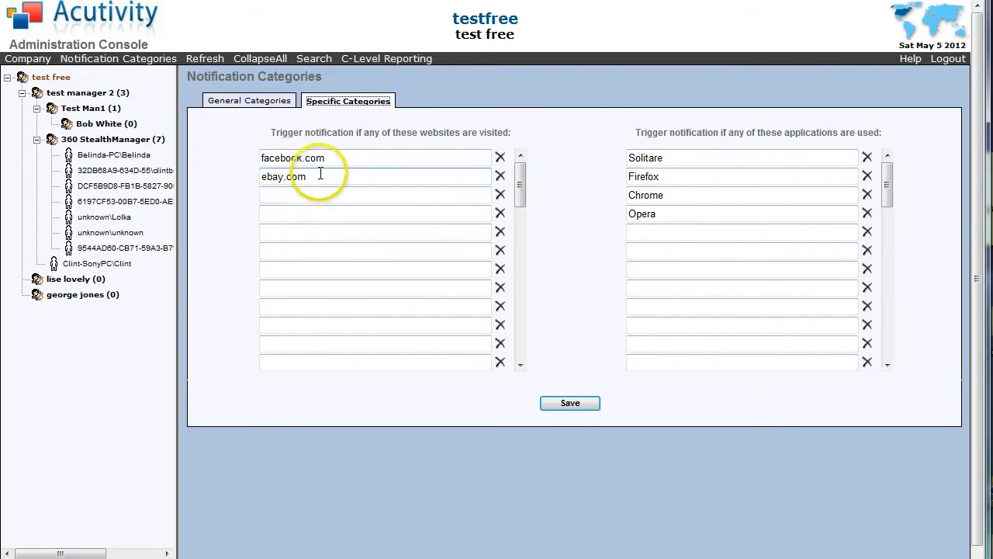
click(280, 199)
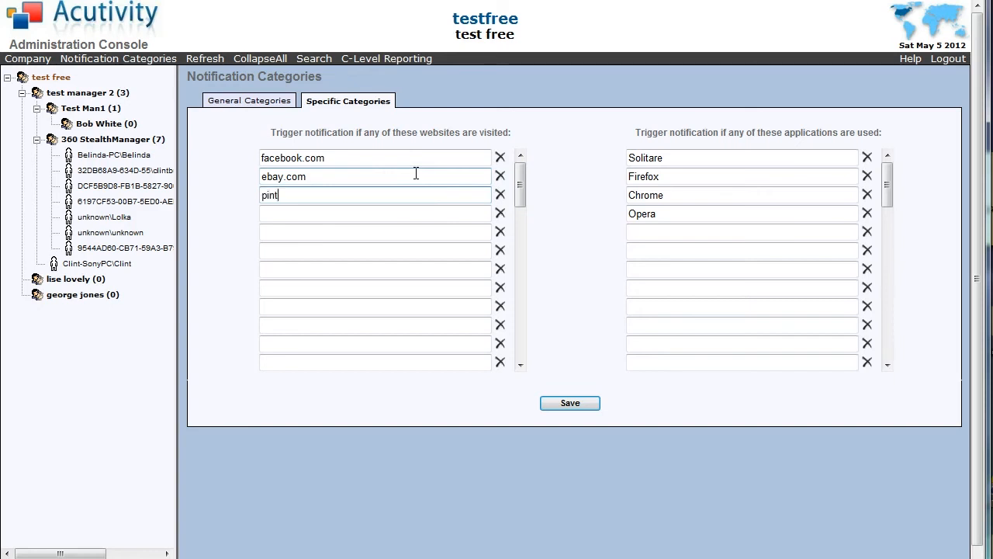
text(erest.com)
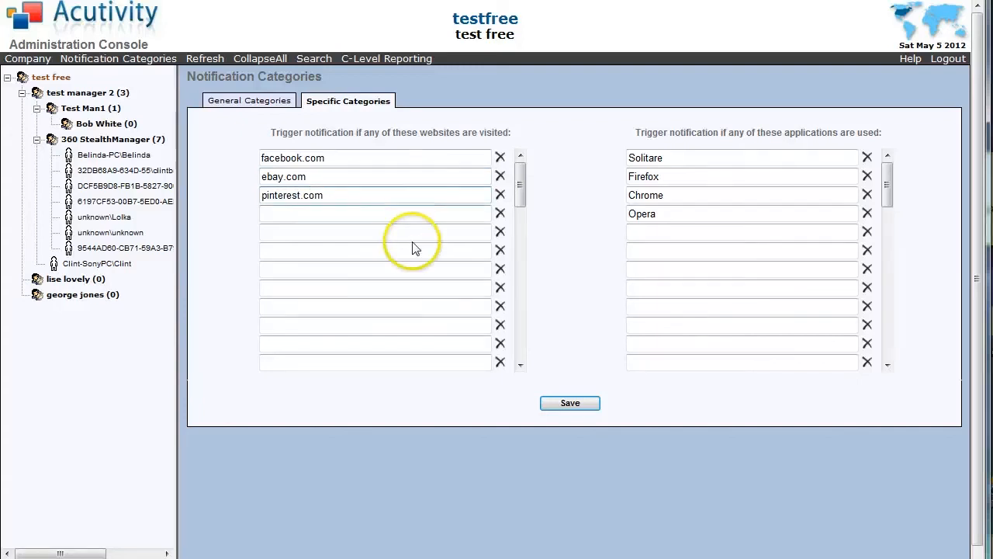
click(567, 408)
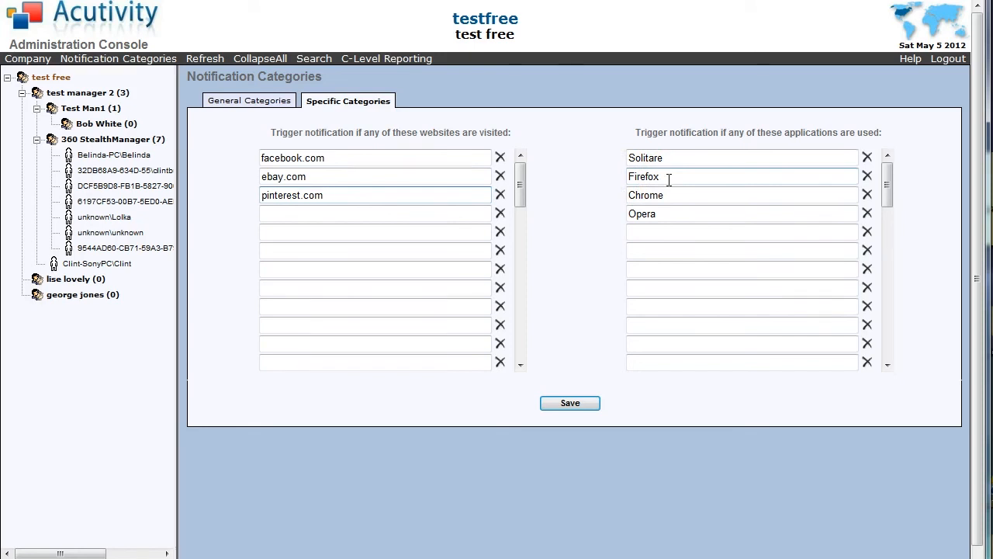
Type quickbooks as a new application entry below Opera.
click(643, 231)
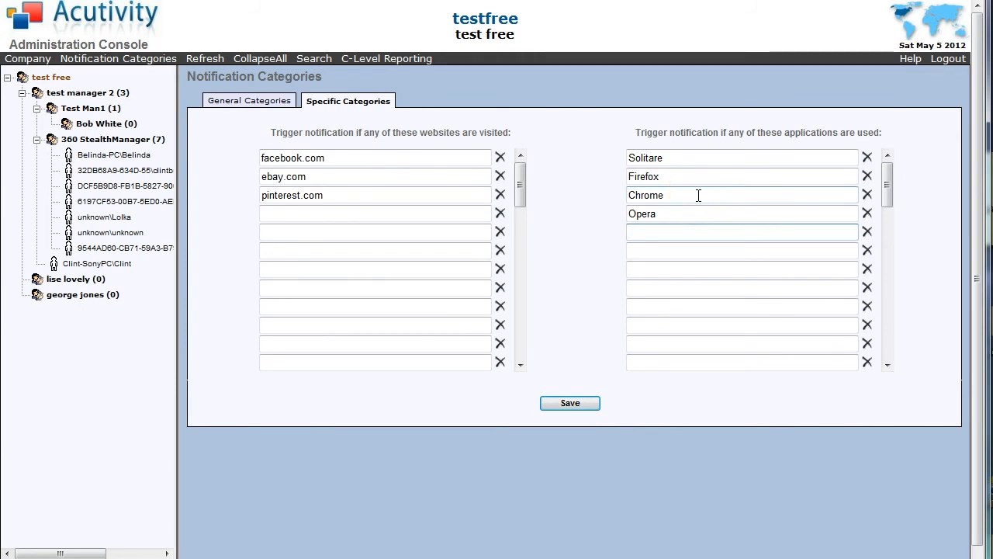
text(quickbooks)
click(580, 286)
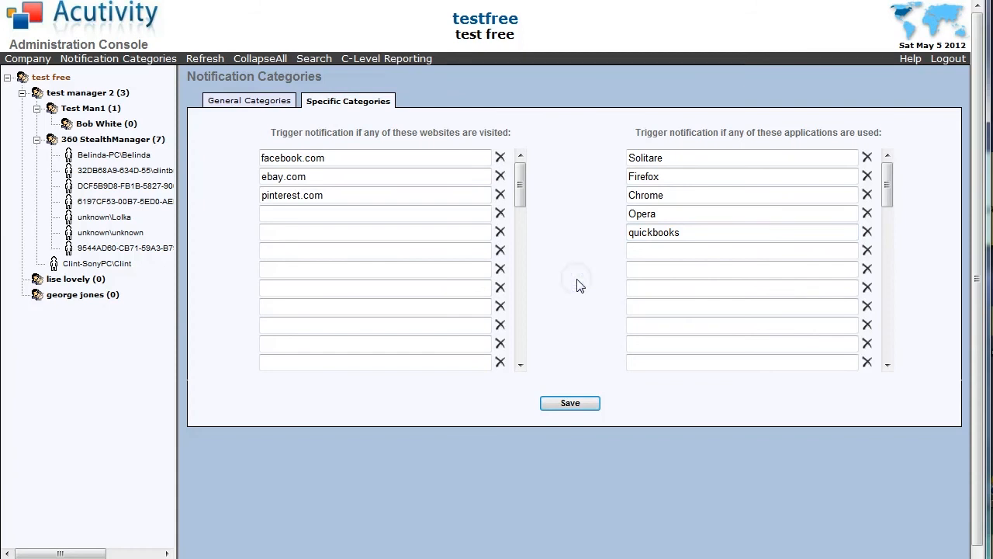
click(584, 273)
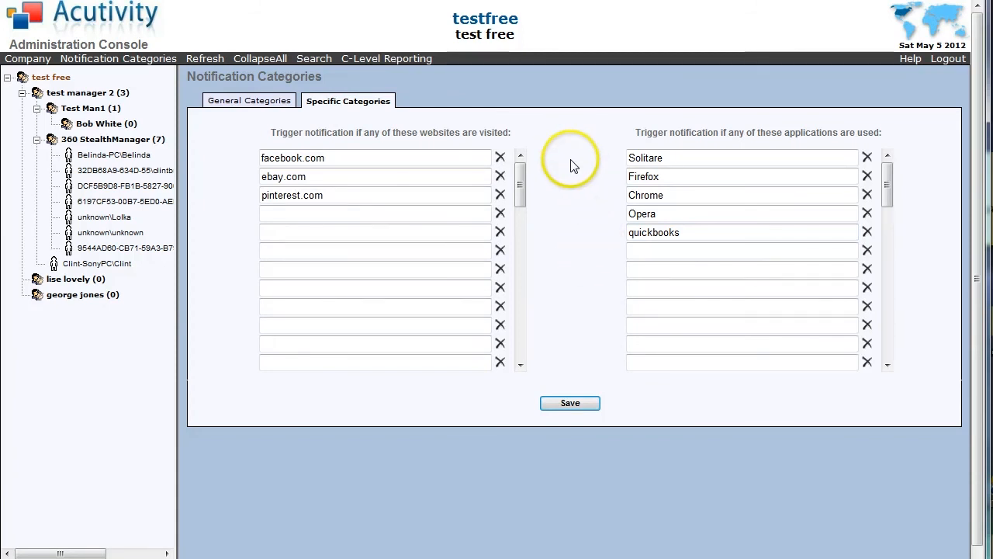
click(587, 247)
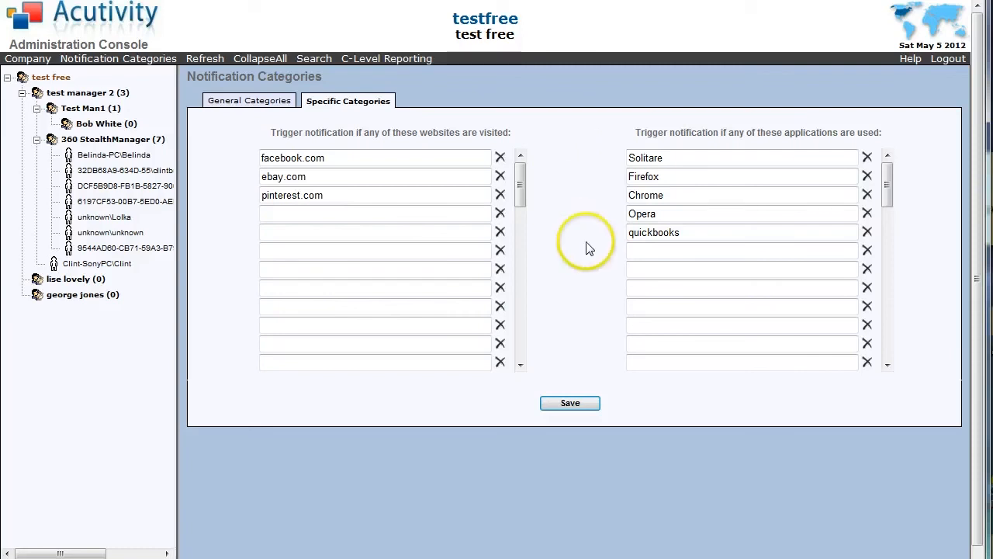
Trim the entry to 'quick' and save the notification trigger lists.
click(686, 233)
key(BackSpace)
key(BackSpace)
key(BackSpace)
key(BackSpace)
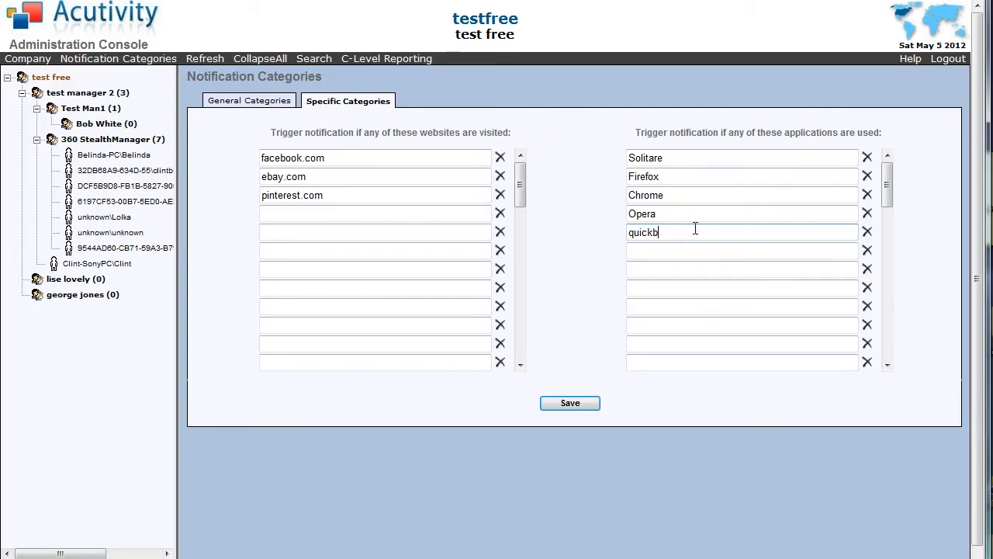
key(BackSpace)
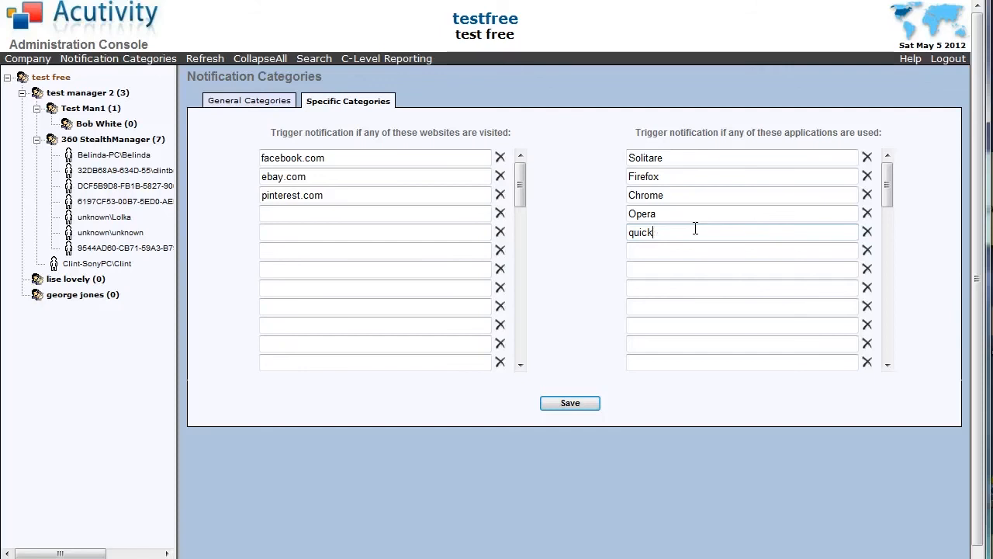
click(692, 226)
click(569, 404)
click(564, 339)
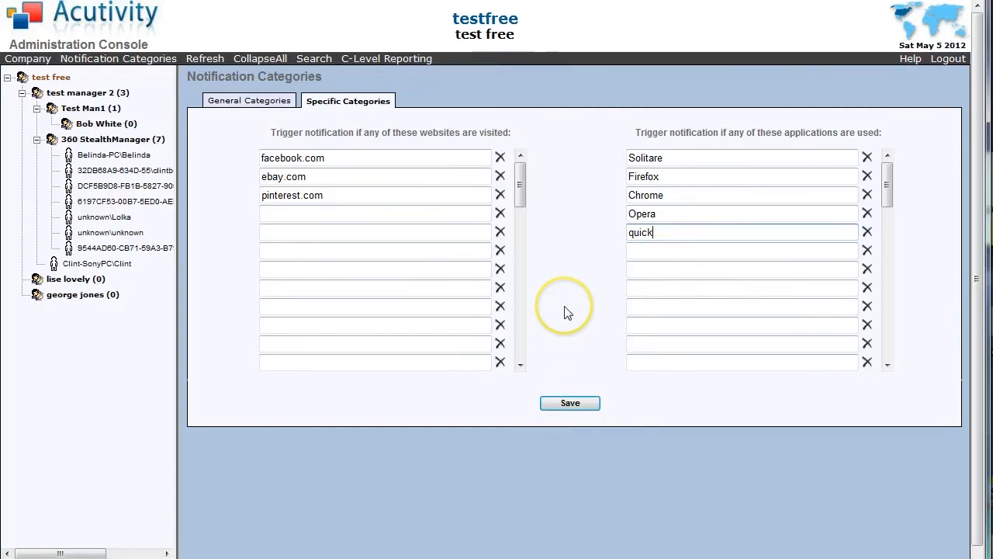